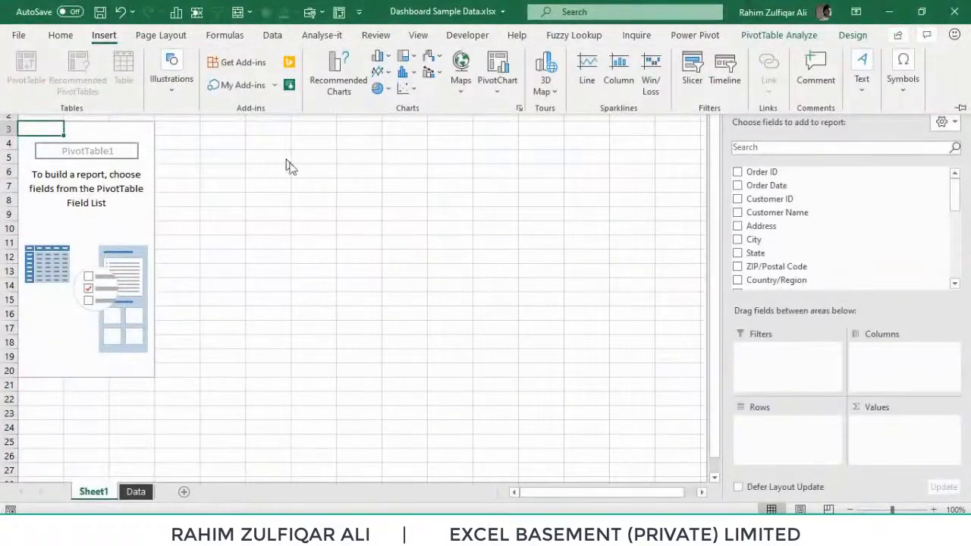
Build the first pivot table with Order Date as rows and the sum of Revenue as values.
click(310, 194)
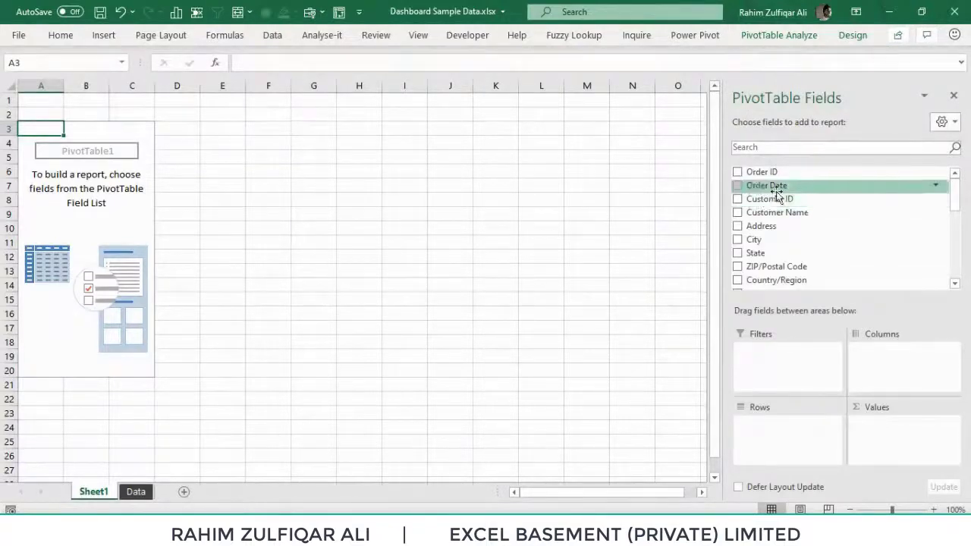
drag(799, 184, 793, 427)
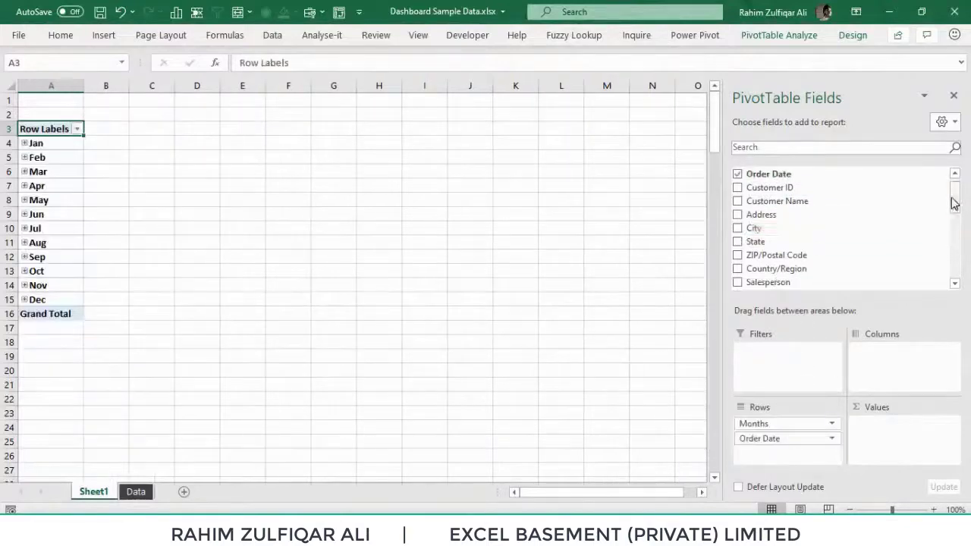
drag(954, 199, 955, 270)
drag(810, 248, 902, 443)
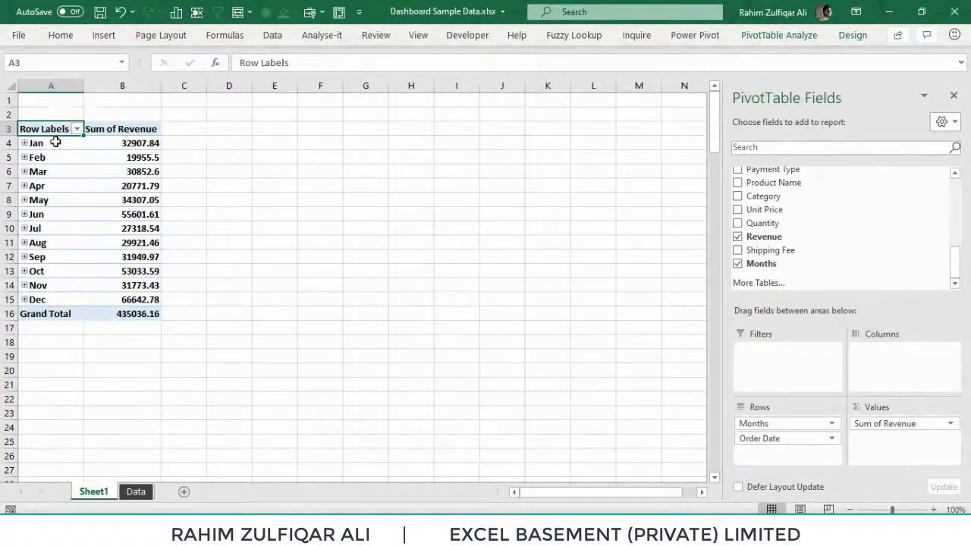
Ungroup the months in the pivot table so the rows list individual order dates.
click(123, 141)
click(55, 157)
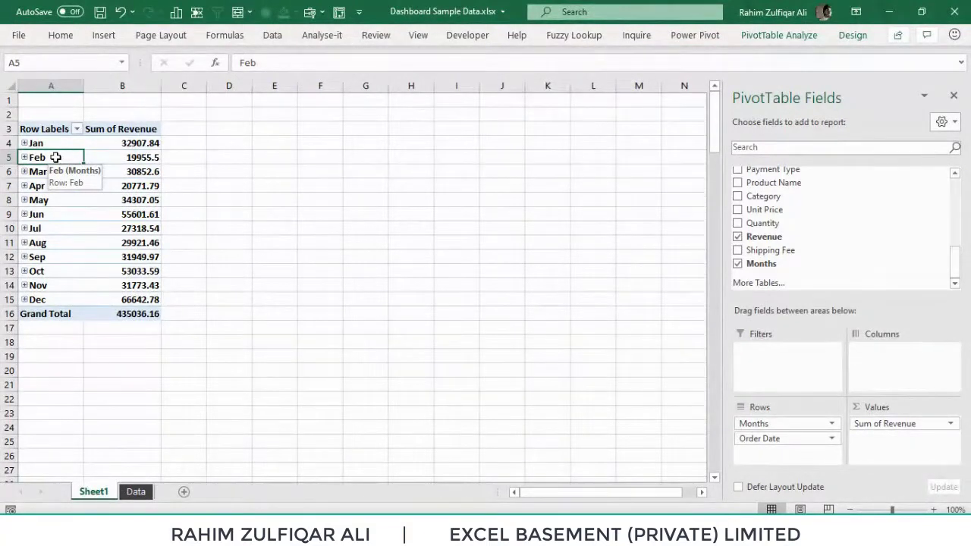
right_click(55, 157)
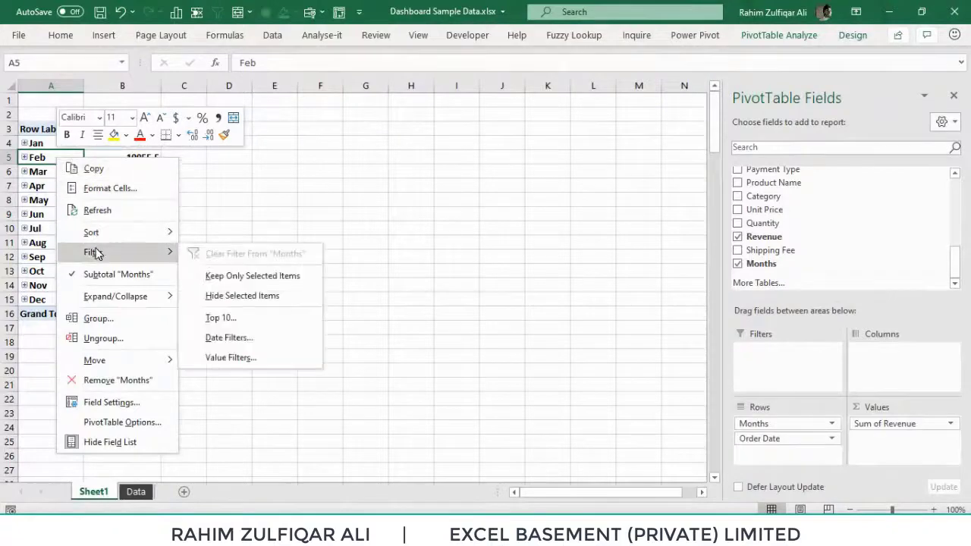
click(103, 340)
Examine the individual order dates and their revenue values in the ungrouped pivot table.
drag(47, 229, 126, 235)
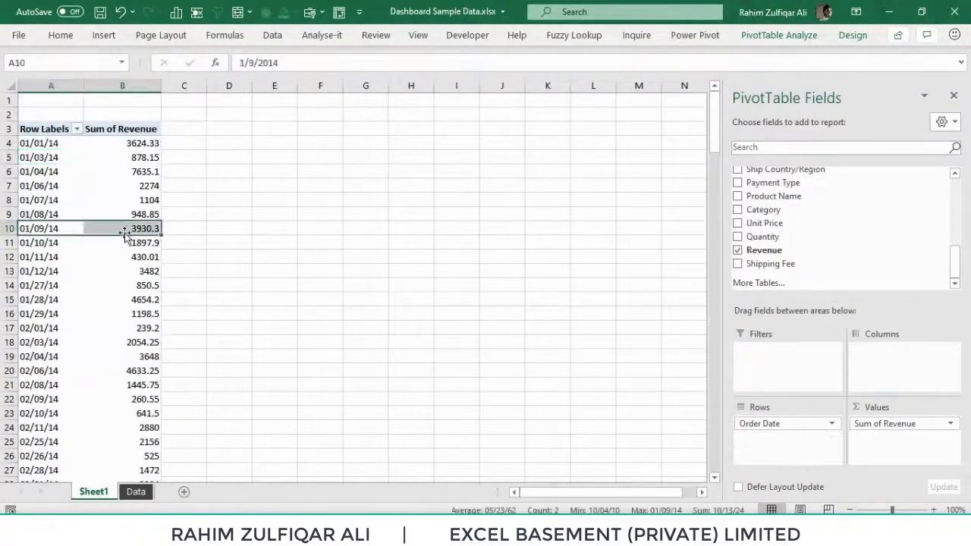
click(132, 284)
click(44, 134)
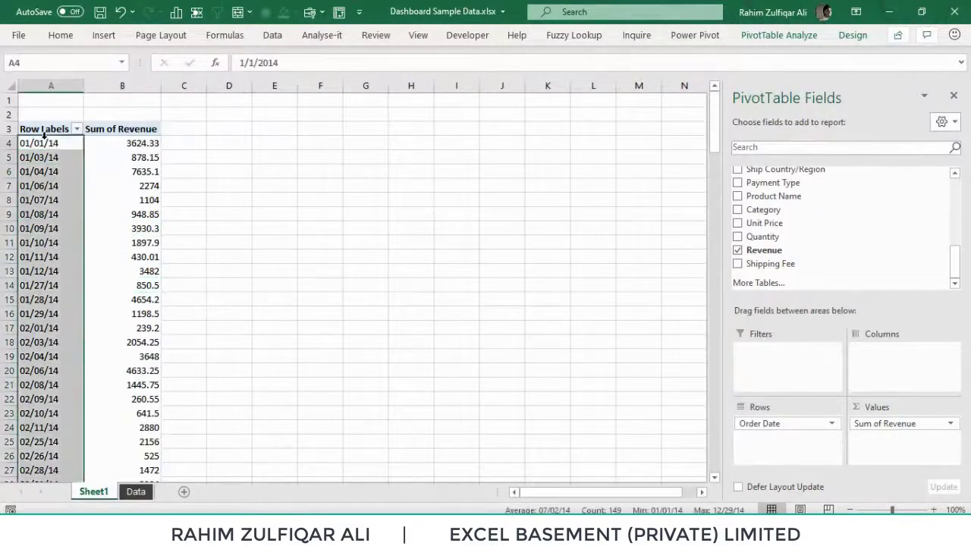
click(43, 158)
click(43, 172)
drag(44, 199, 99, 199)
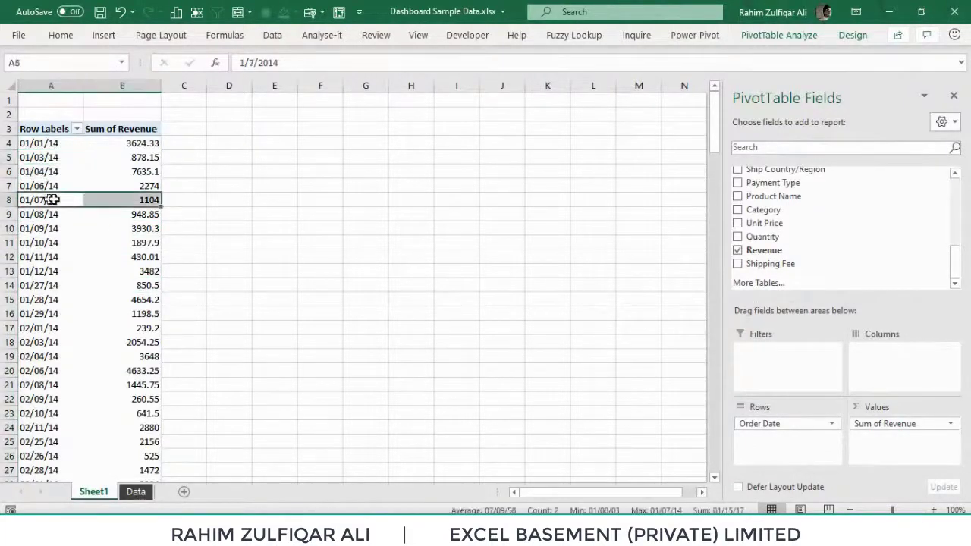
click(117, 200)
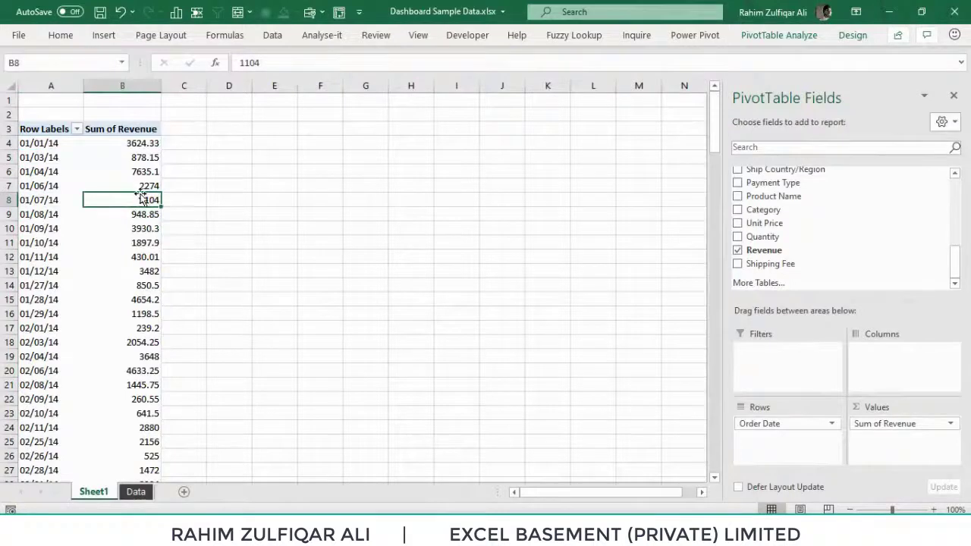
Group the order dates in the pivot table by both Months and Quarters.
right_click(31, 186)
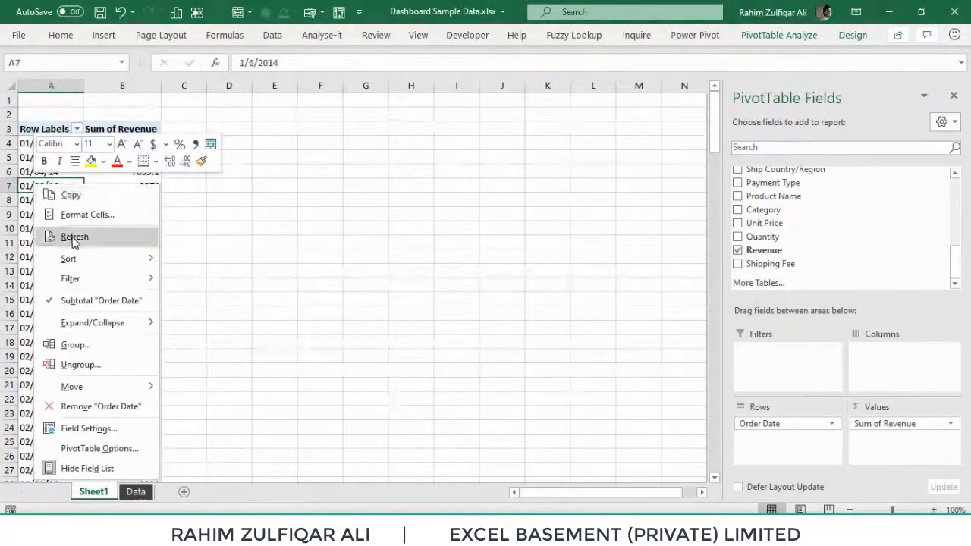
click(76, 344)
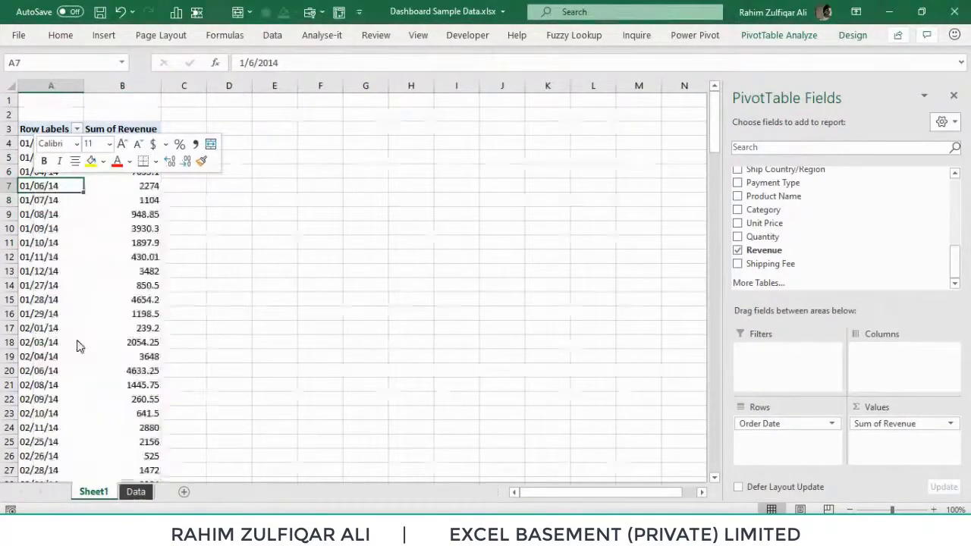
drag(73, 232, 248, 132)
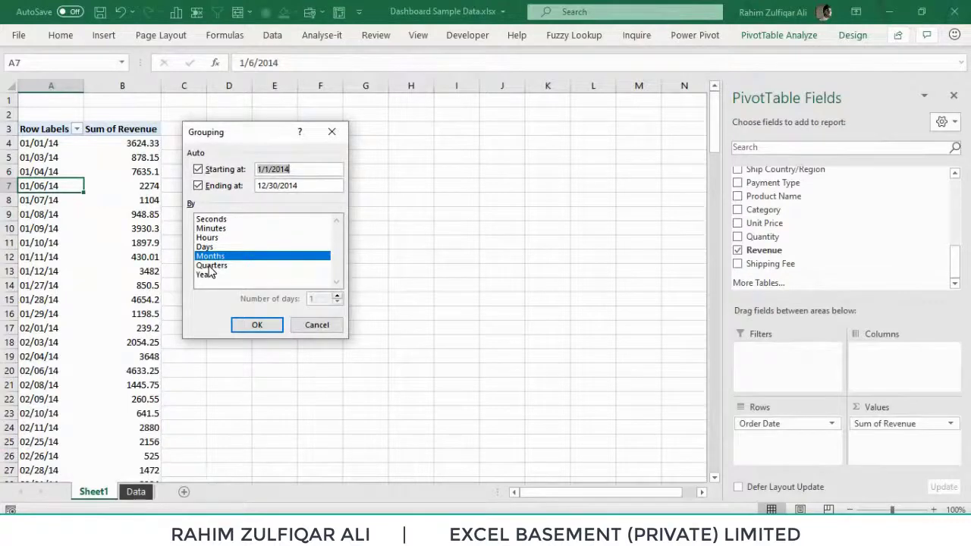
click(209, 266)
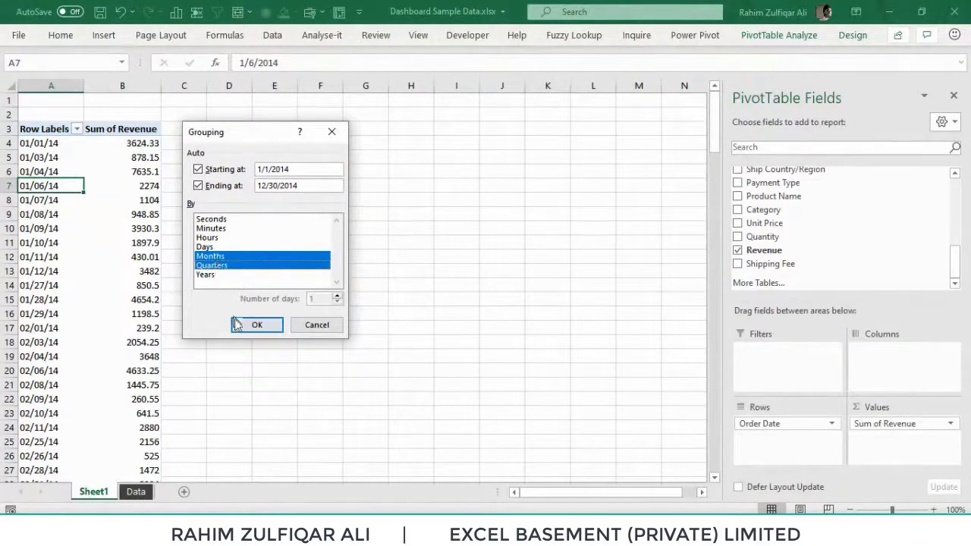
click(236, 325)
click(141, 184)
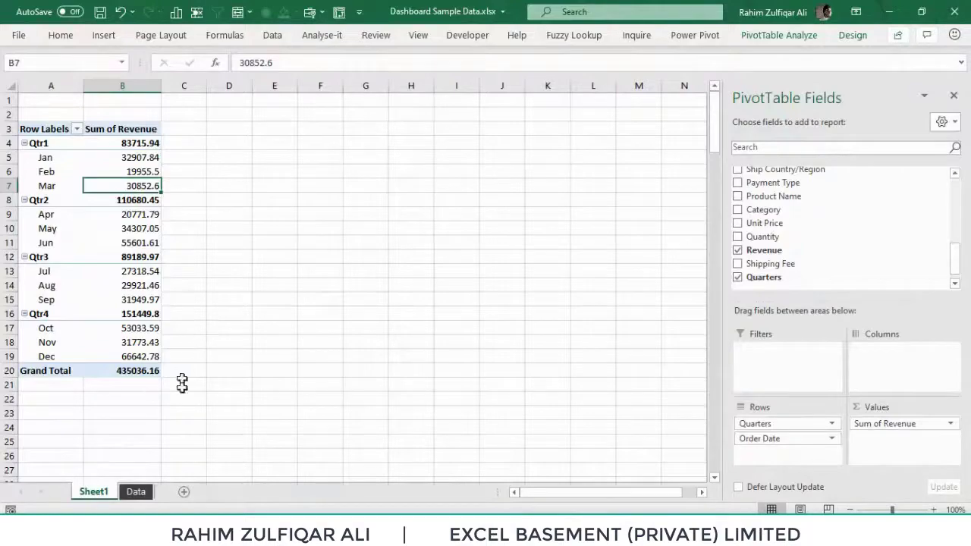
Create a second pivot table from the full range on the Data sheet, placed at cell D3 of Sheet1.
click(136, 493)
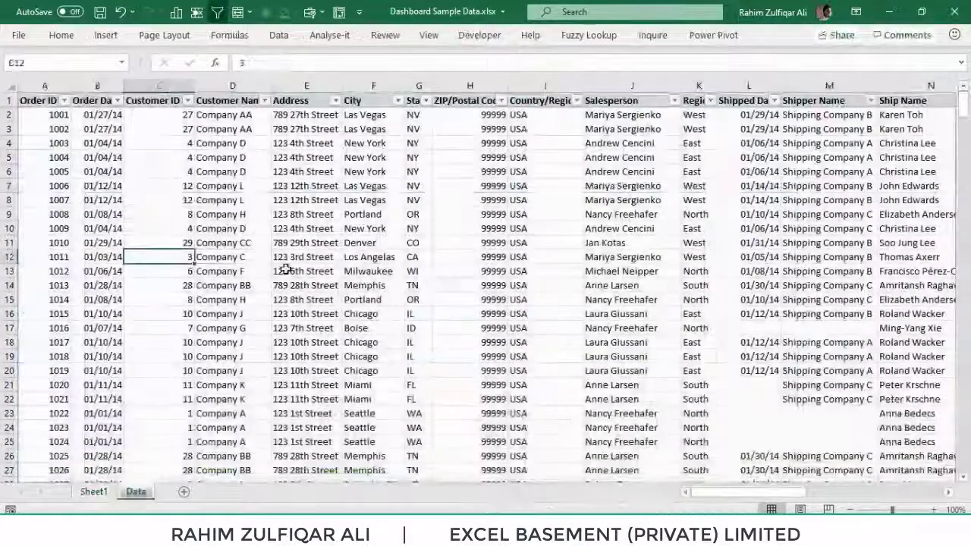
key(ctrl+a)
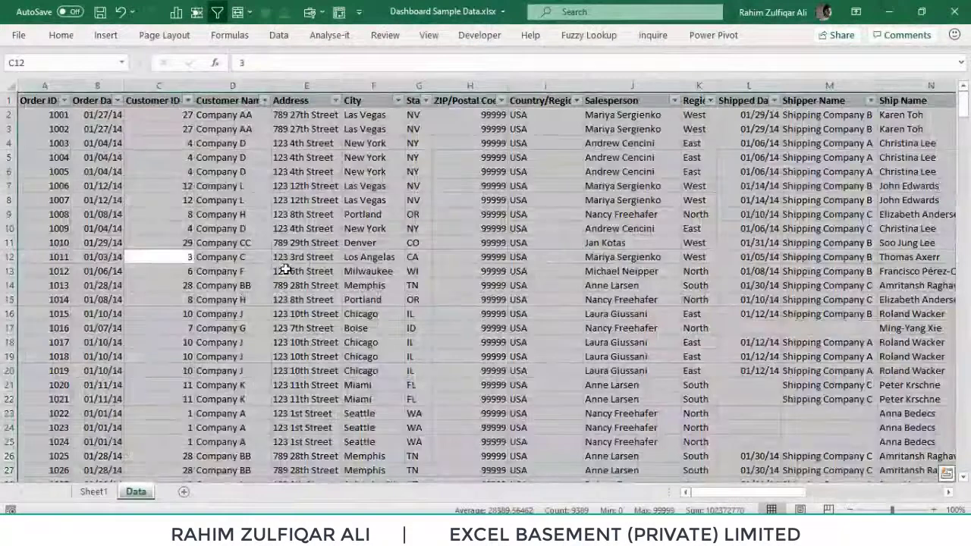
click(106, 36)
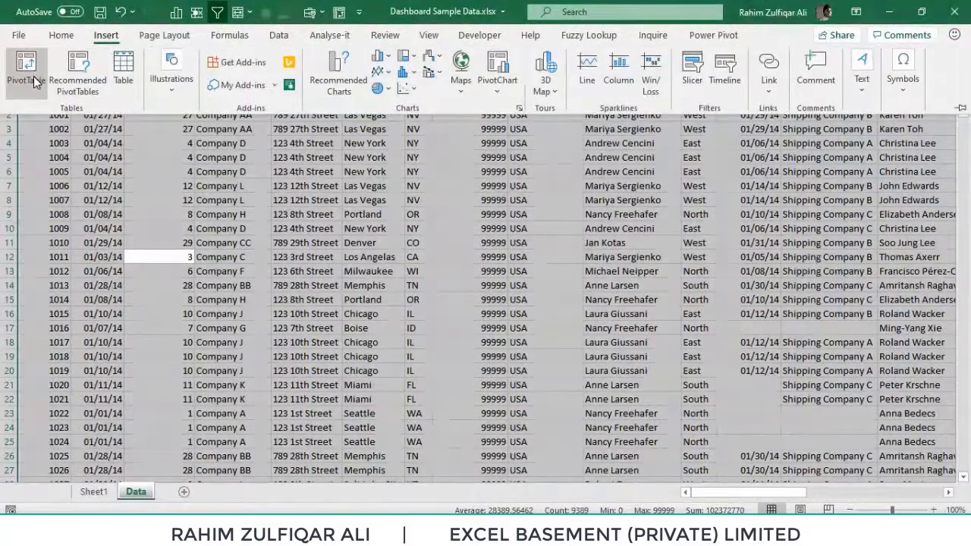
click(33, 81)
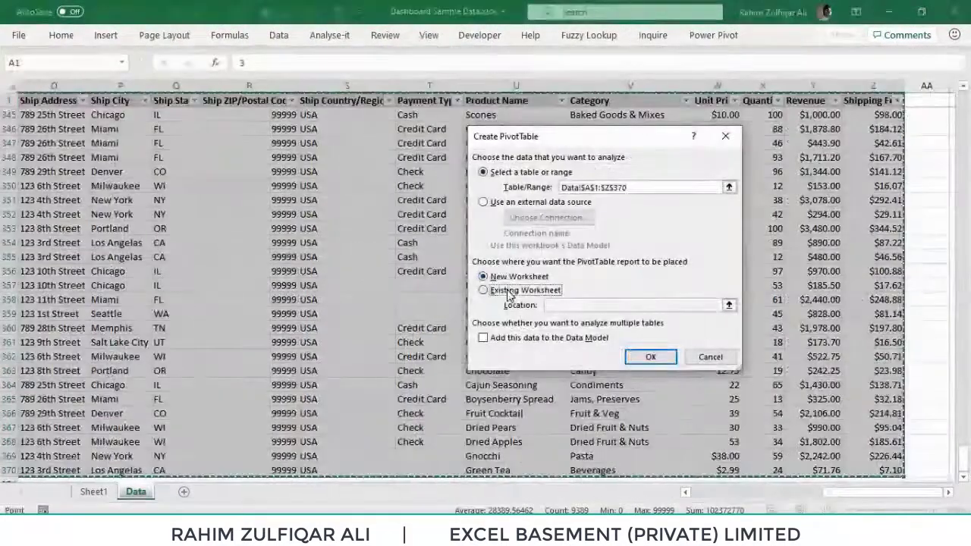
click(508, 294)
click(728, 304)
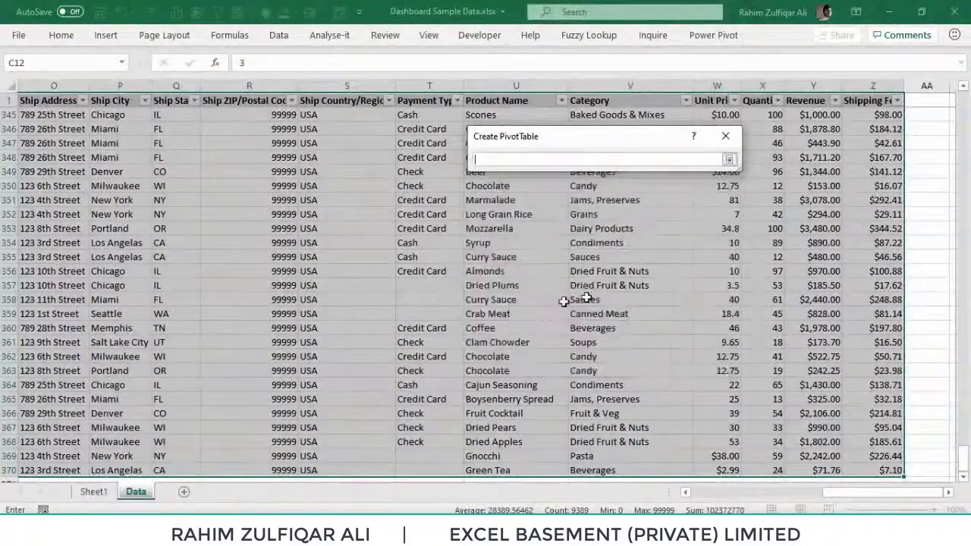
click(93, 492)
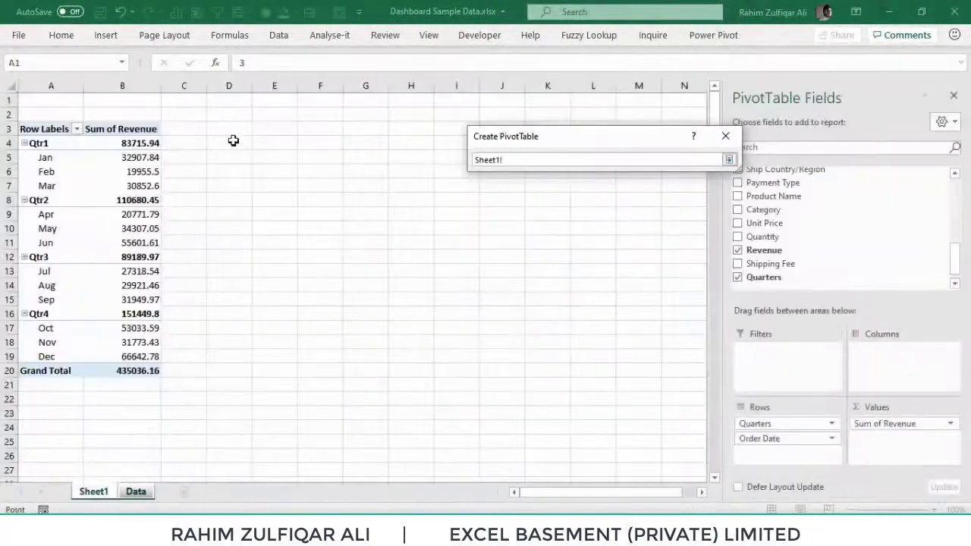
click(233, 129)
click(729, 159)
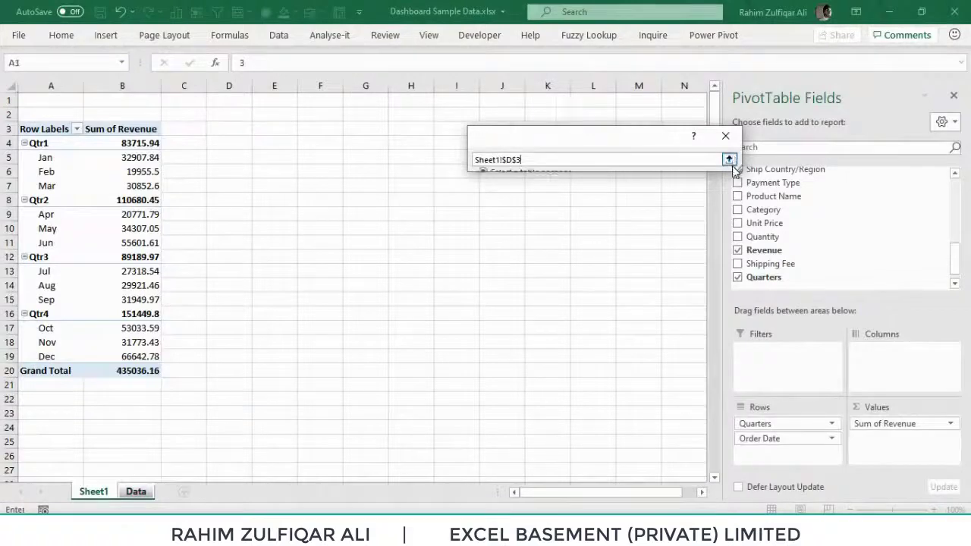
click(650, 358)
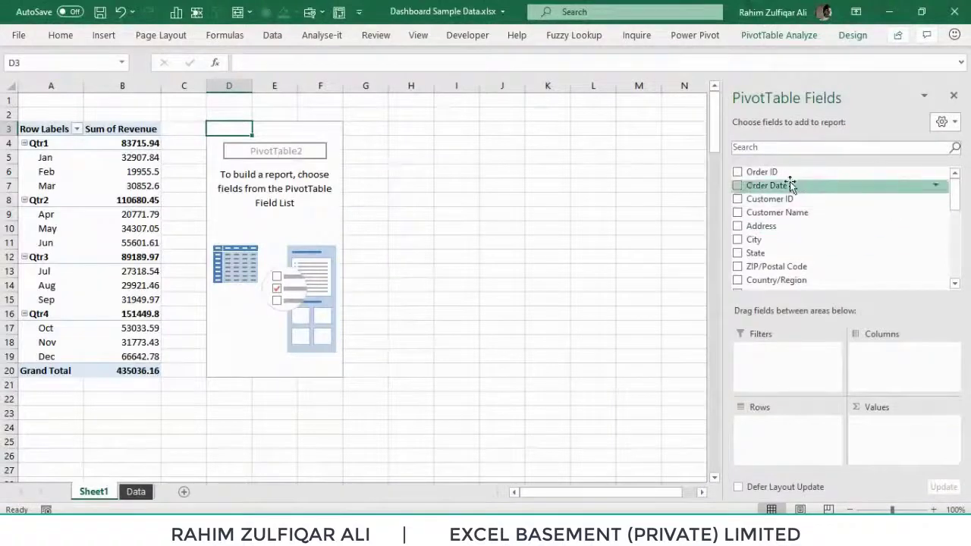
Lay out the second pivot table with Order Date as rows and the sum of Revenue as values.
drag(790, 185, 803, 443)
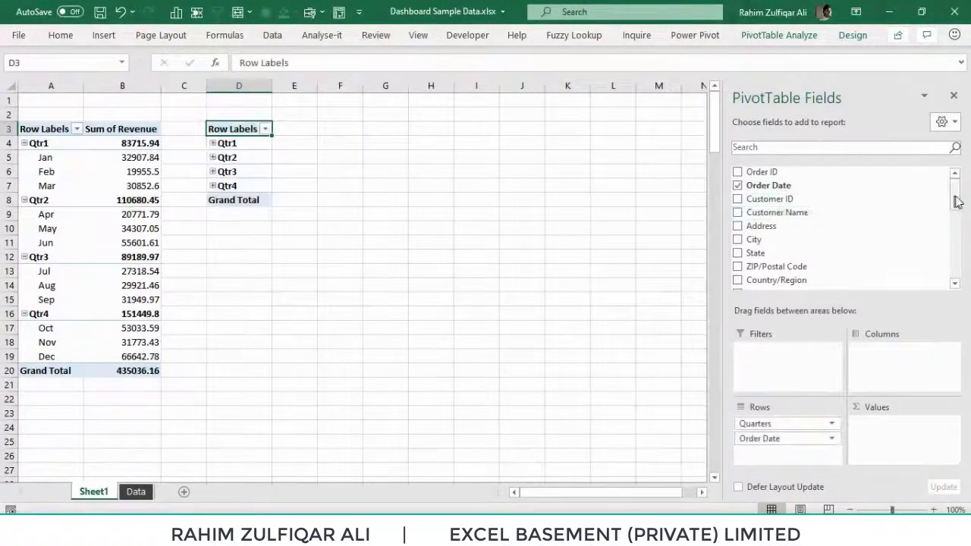
drag(956, 201, 954, 258)
drag(786, 237, 862, 446)
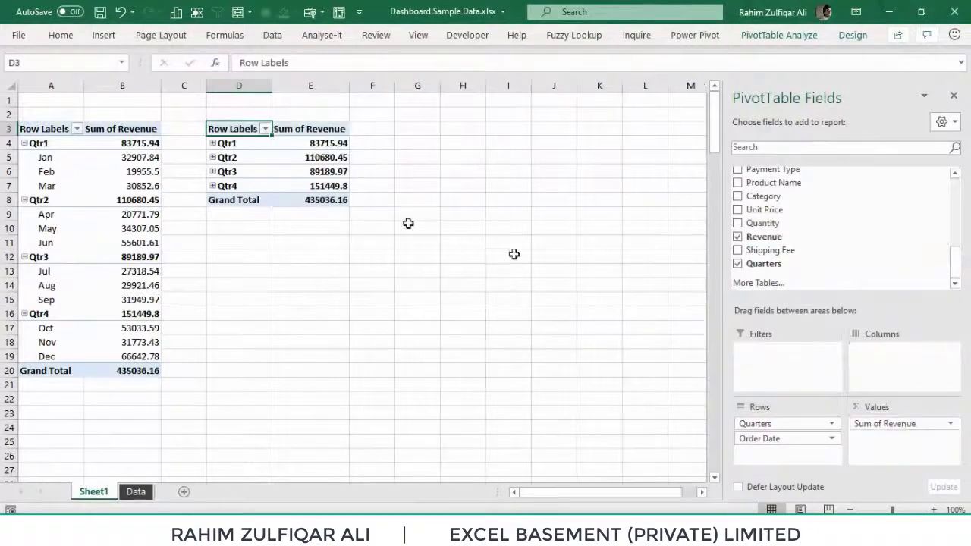
Expand Qtr1, Qtr3 and Qtr4 in the second pivot table to show their months.
click(213, 143)
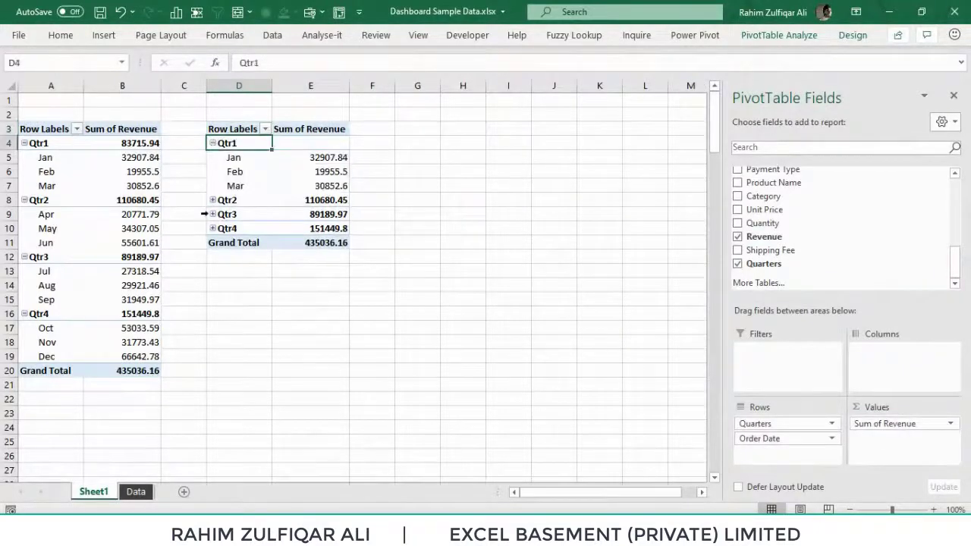
click(212, 213)
click(210, 271)
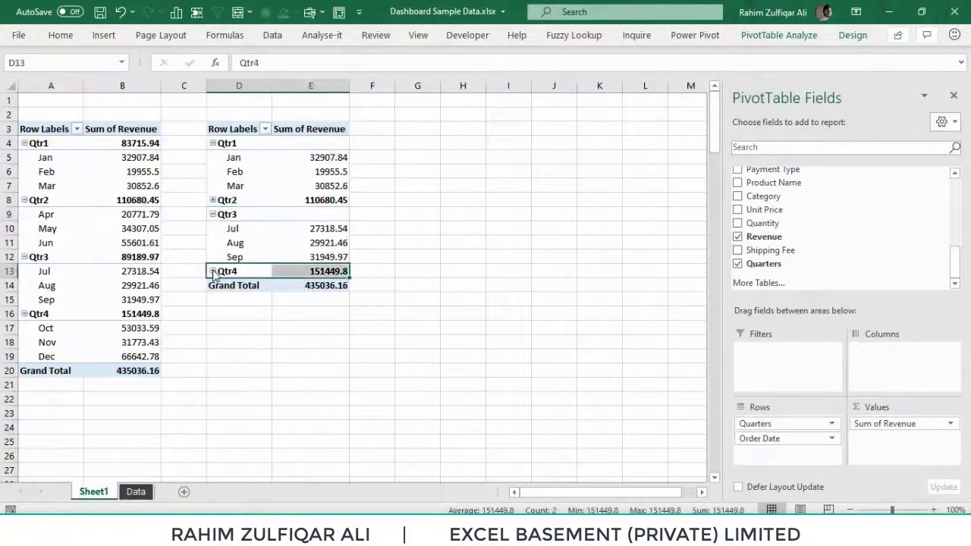
click(212, 271)
Close the calendar reminder and ungroup the dates in the second pivot table.
click(238, 174)
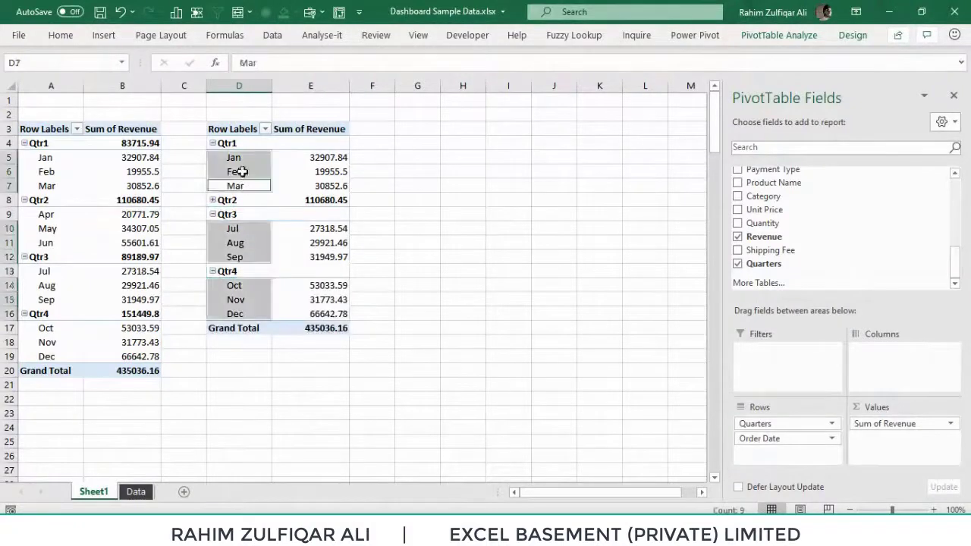
click(241, 173)
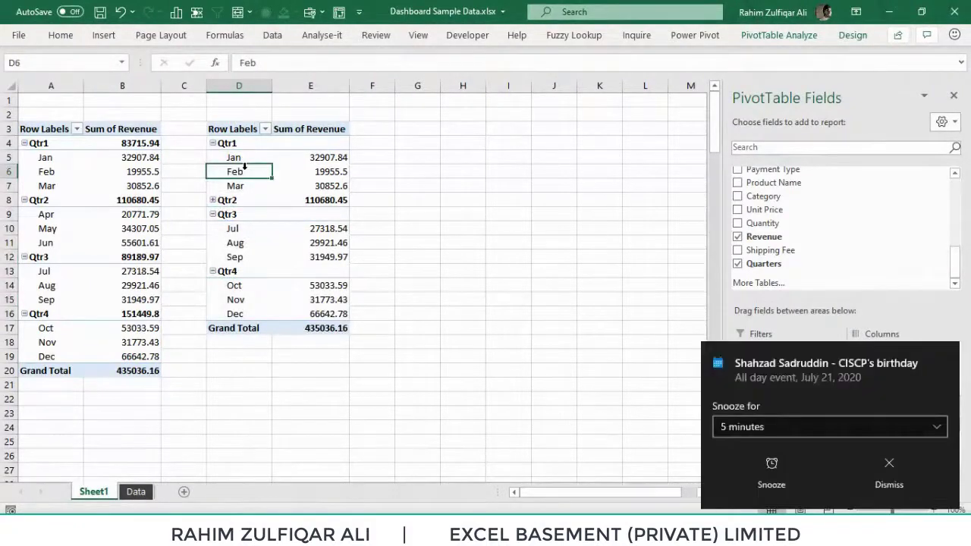
mouse_move(933, 358)
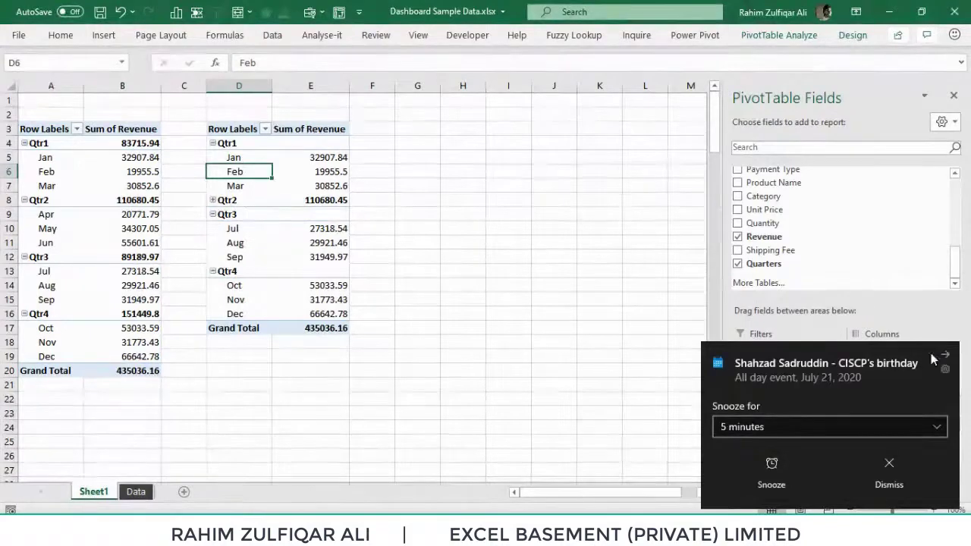
click(946, 356)
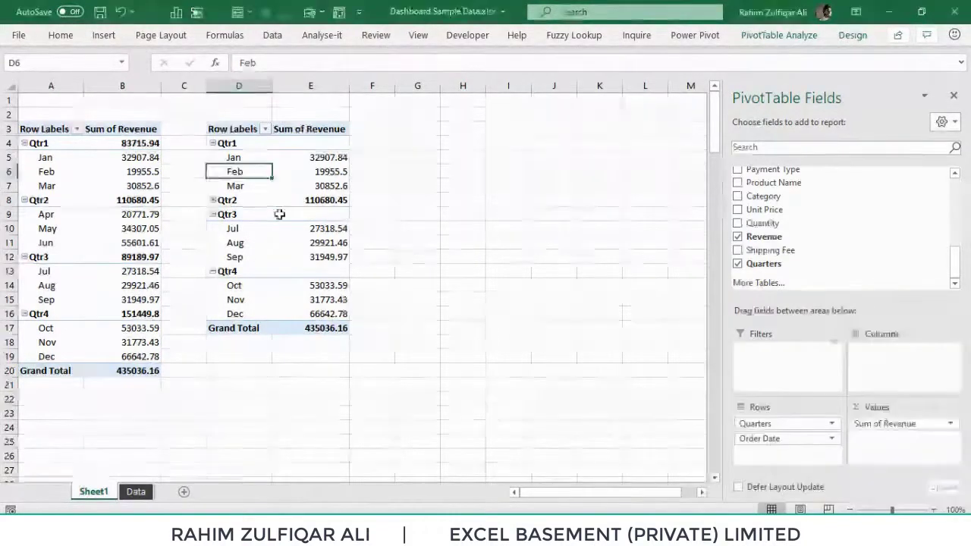
right_click(235, 172)
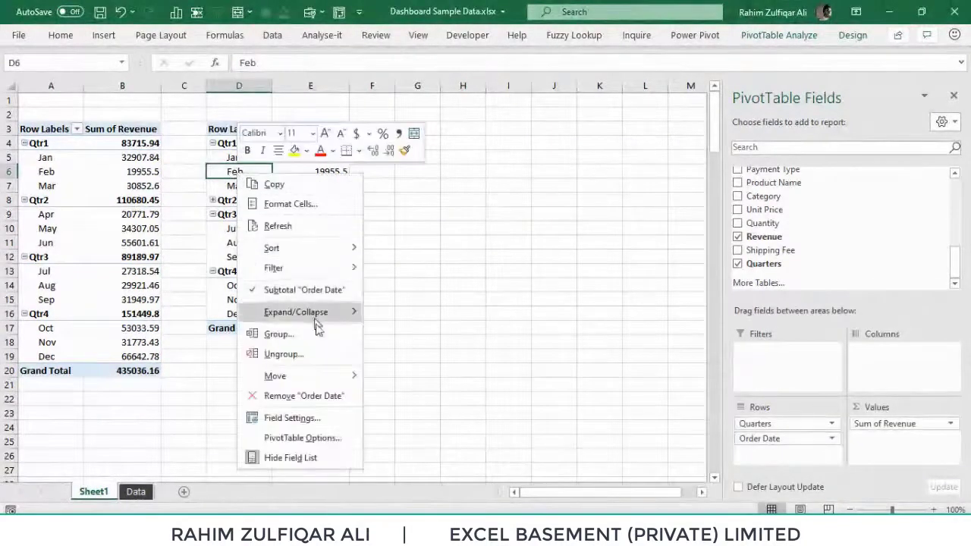
click(315, 352)
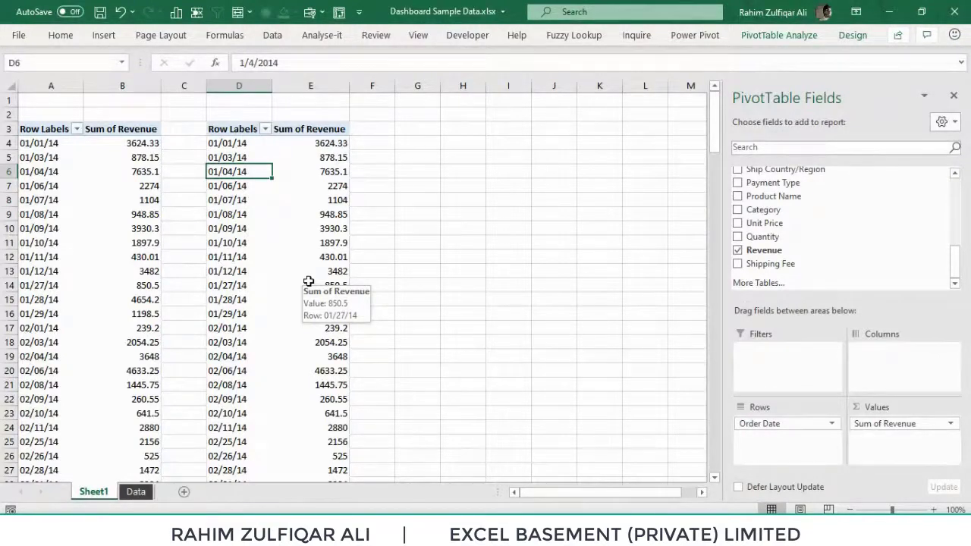
Group the order dates in the second pivot table by Months only.
right_click(237, 215)
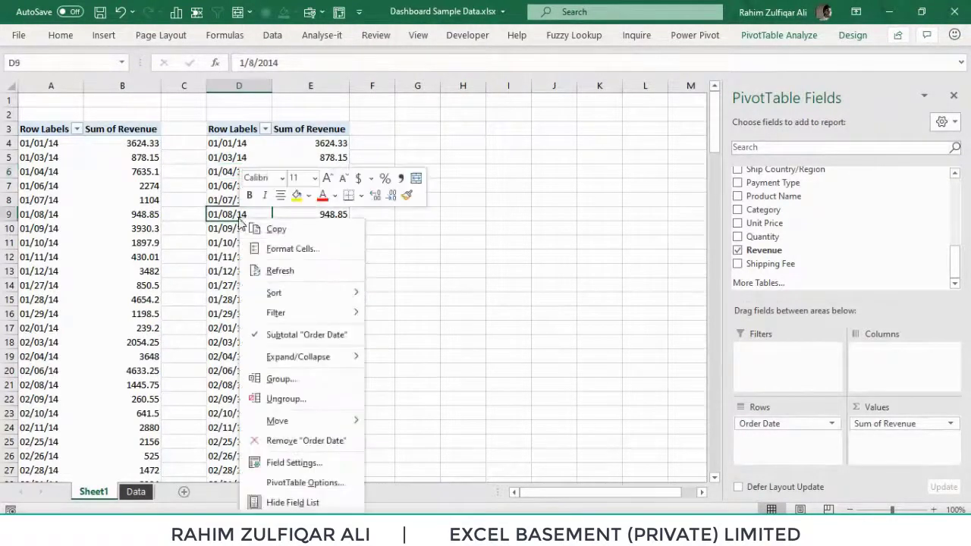
click(299, 379)
click(301, 389)
click(301, 460)
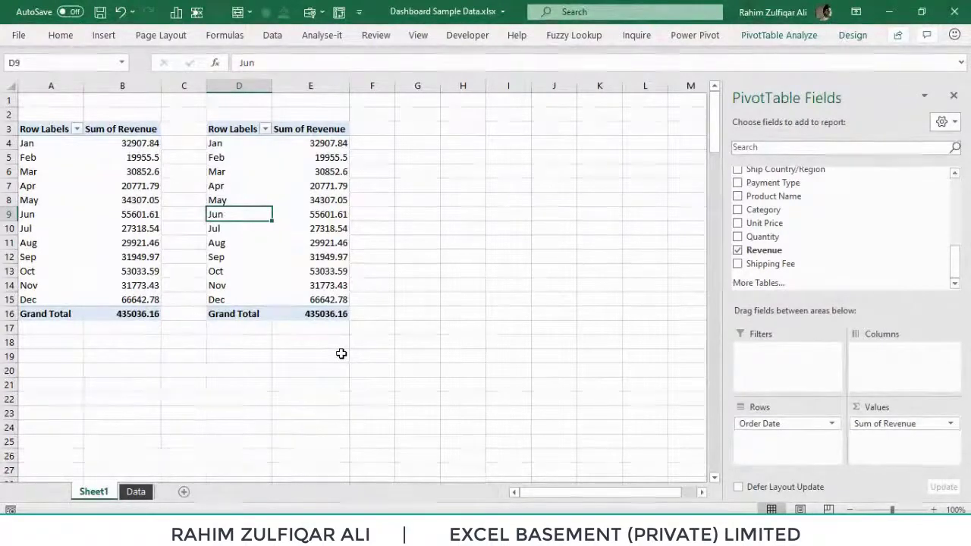
Ungroup the monthly dates in the second pivot table back to individual order dates.
right_click(237, 199)
click(318, 375)
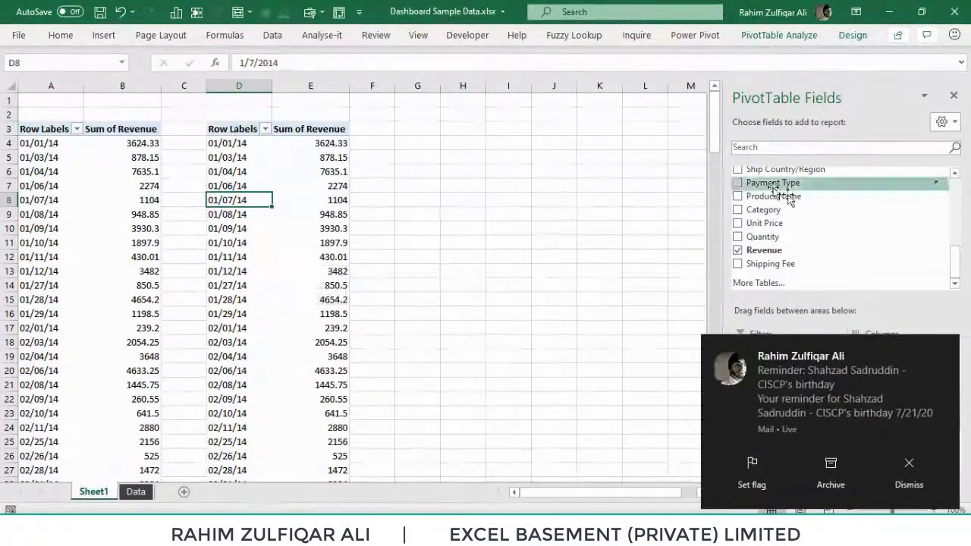
Dismiss the calendar reminder and group the second pivot table's order dates by Months.
click(948, 348)
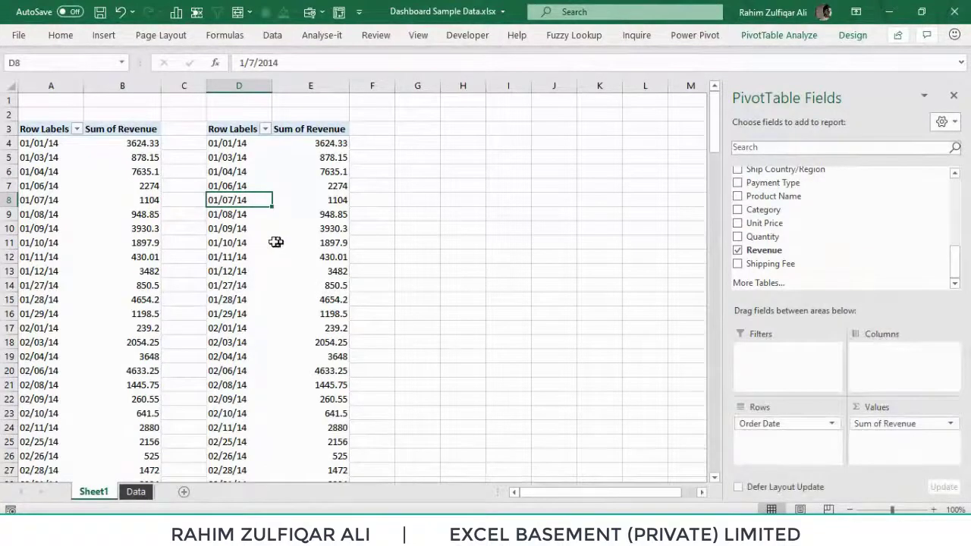
right_click(243, 228)
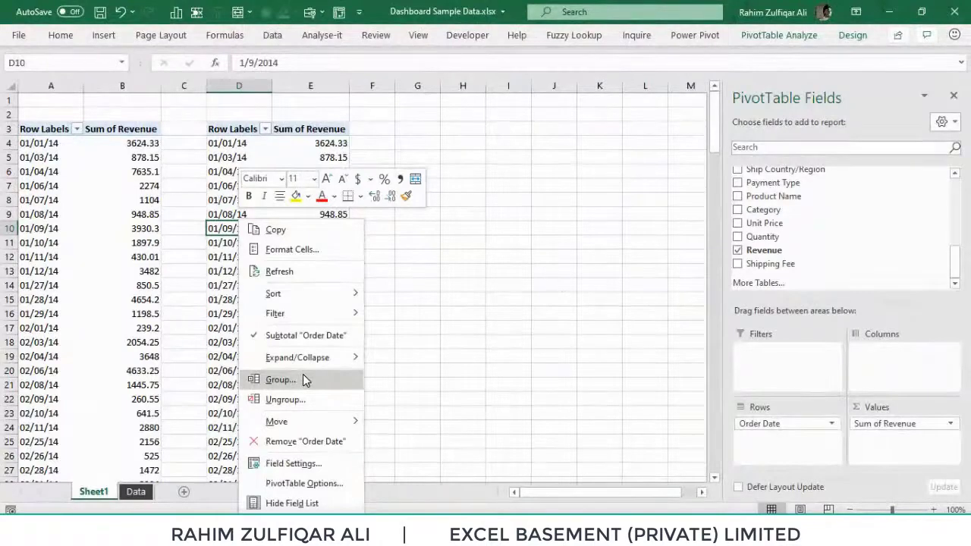
click(303, 379)
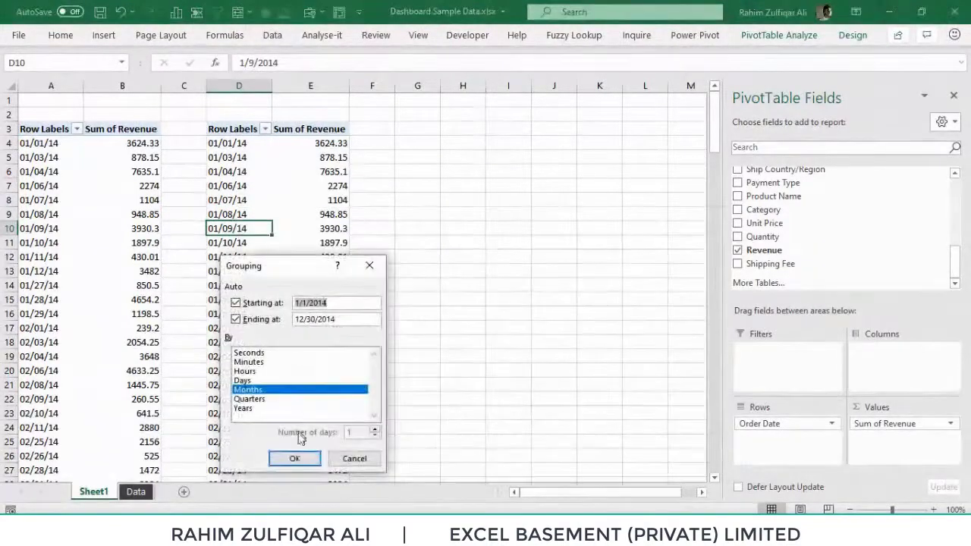
click(292, 459)
click(262, 190)
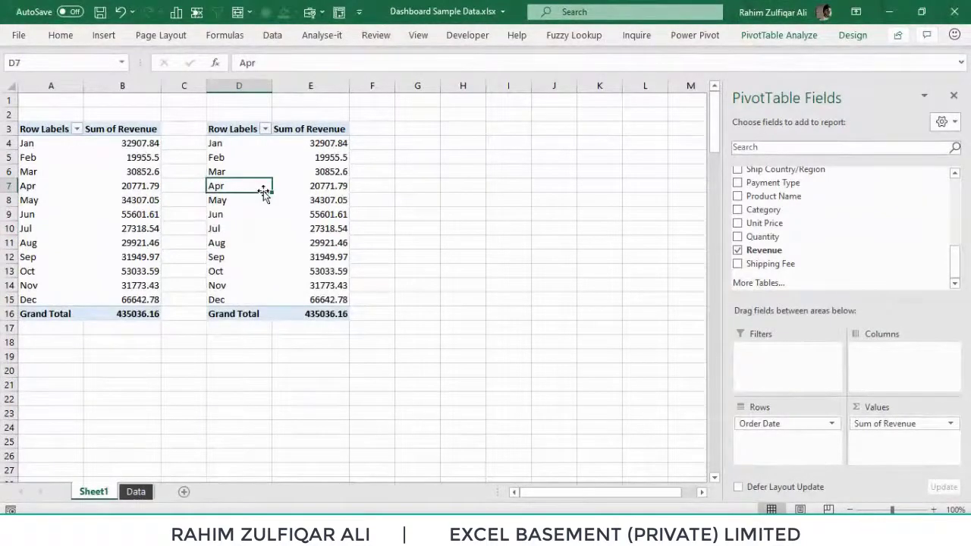
Delete columns D and E, which hold the second pivot table.
click(250, 83)
drag(251, 83, 299, 82)
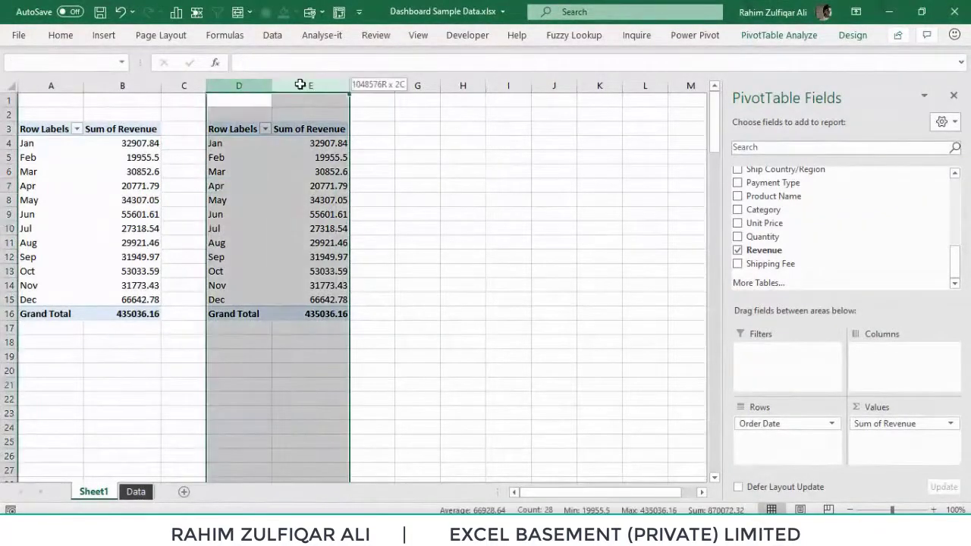
right_click(300, 83)
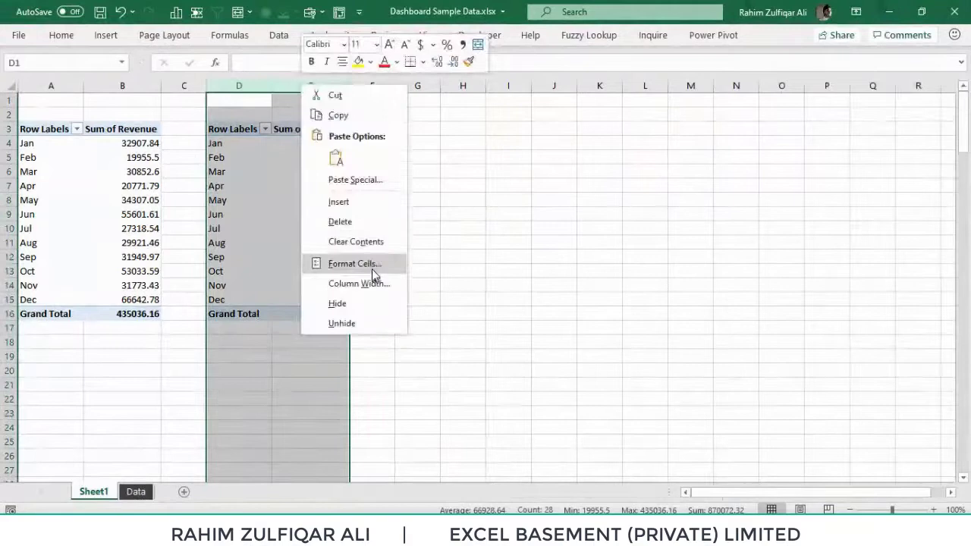
click(362, 224)
click(238, 158)
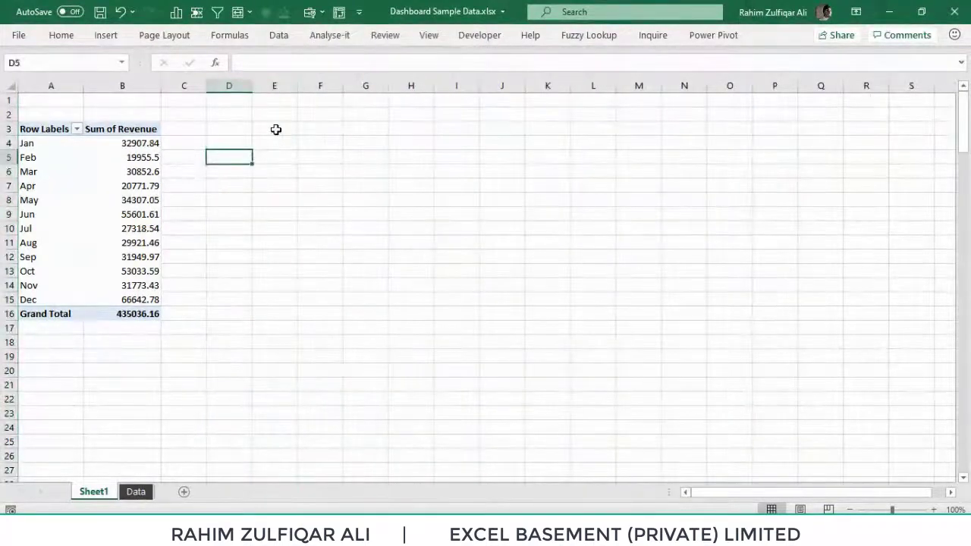
Open the Quick Access Toolbar customization options and list All Commands.
click(22, 38)
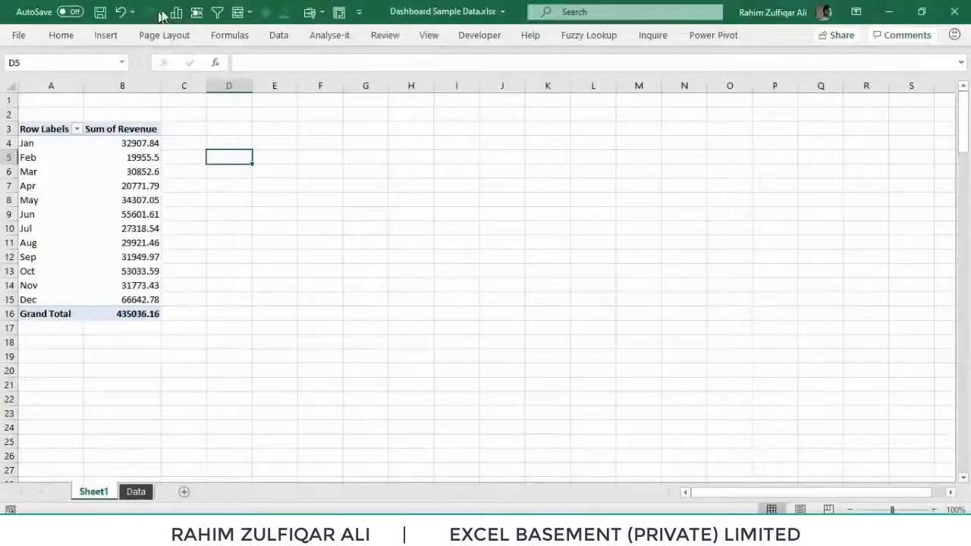
click(358, 12)
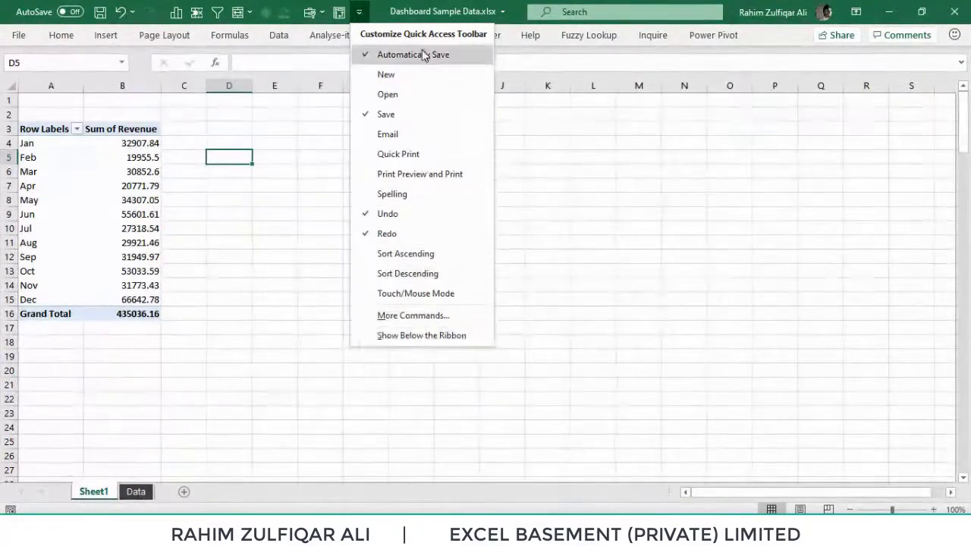
click(417, 319)
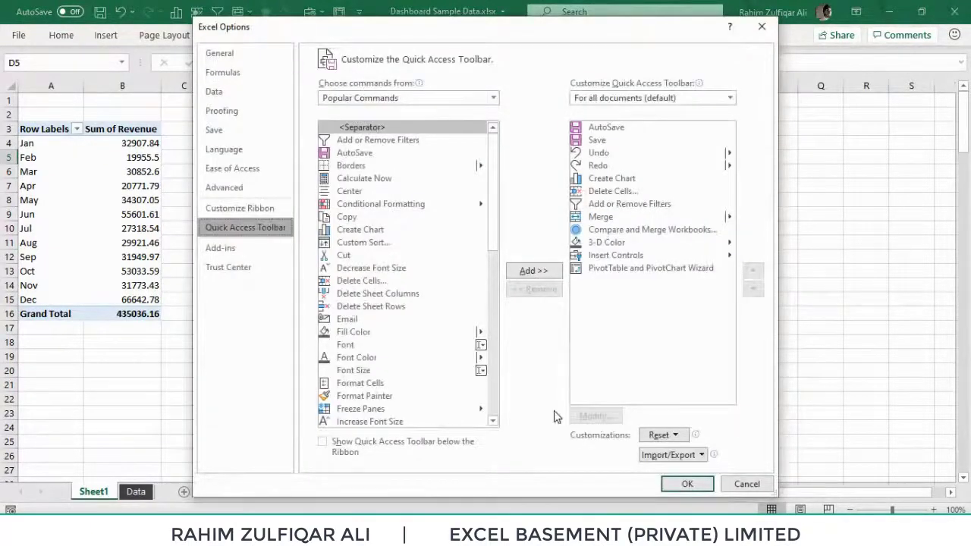
click(392, 99)
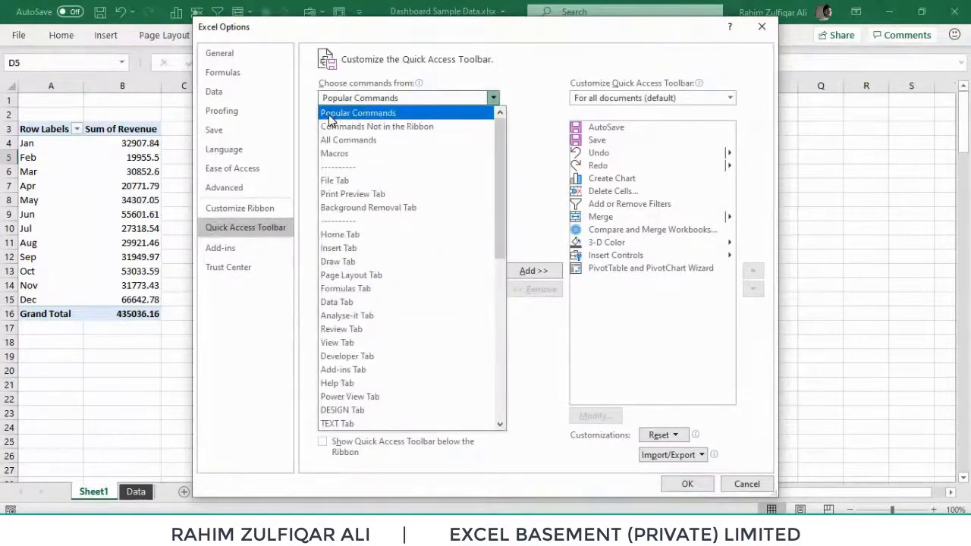
click(352, 141)
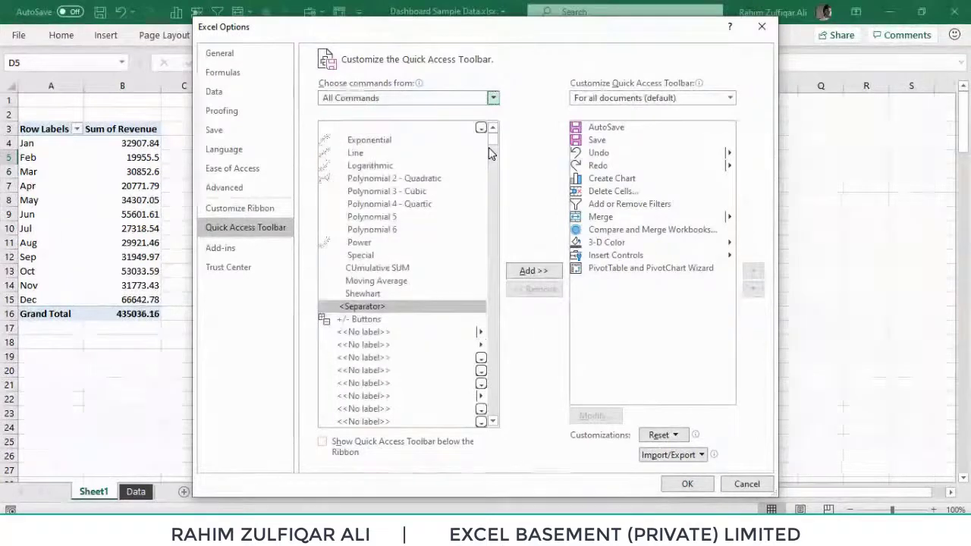
Locate PivotTable and PivotChart Wizard among the commands starting with P, and close the options without saving changes.
drag(491, 146, 493, 171)
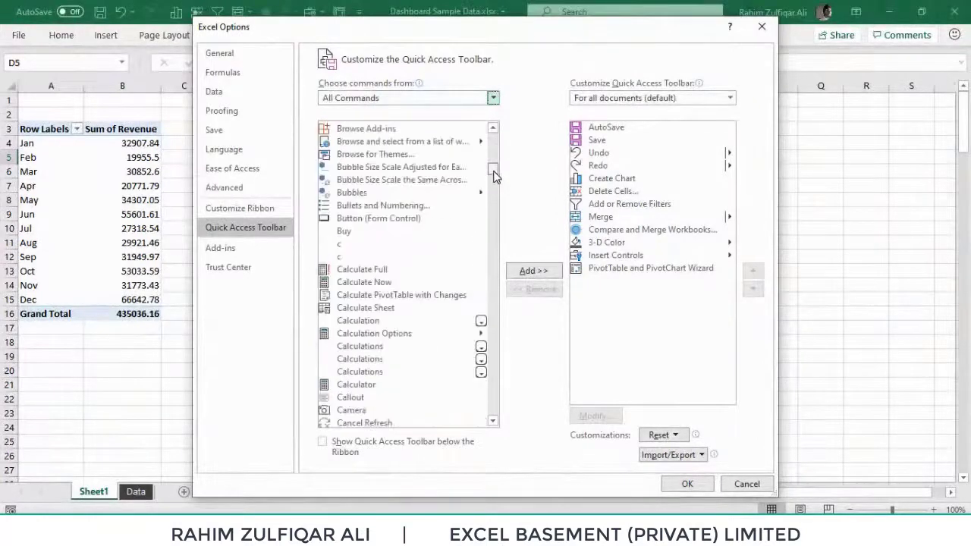
click(427, 208)
key(p)
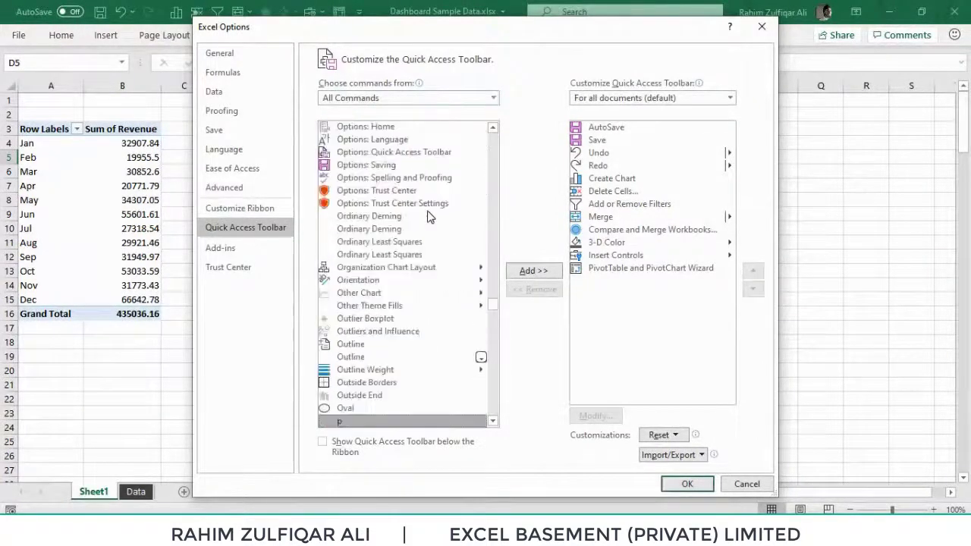
drag(493, 422, 494, 430)
drag(494, 313, 495, 316)
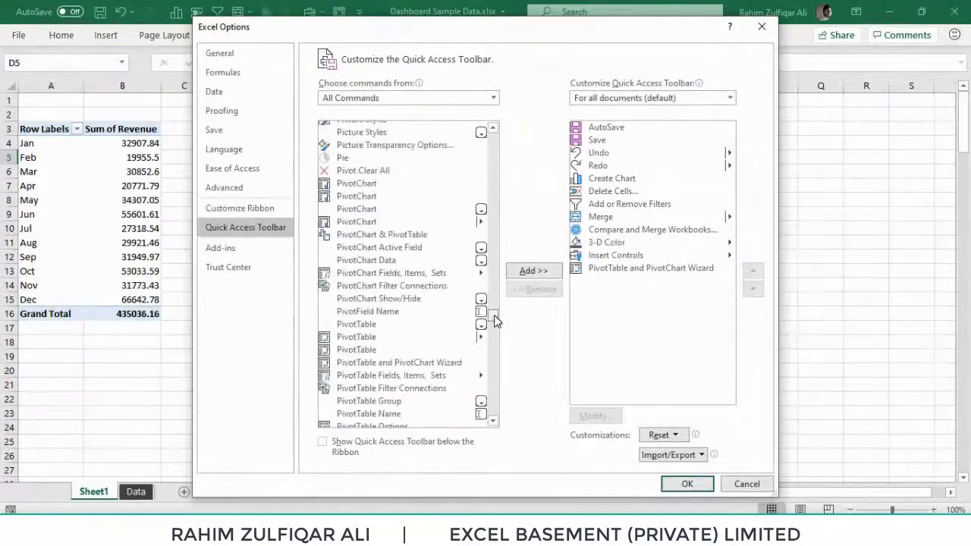
click(429, 363)
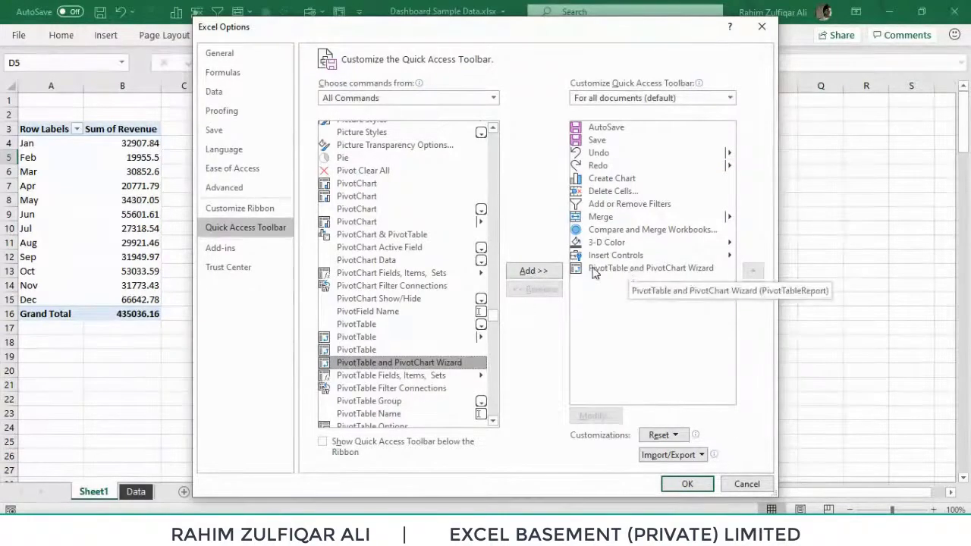
click(747, 485)
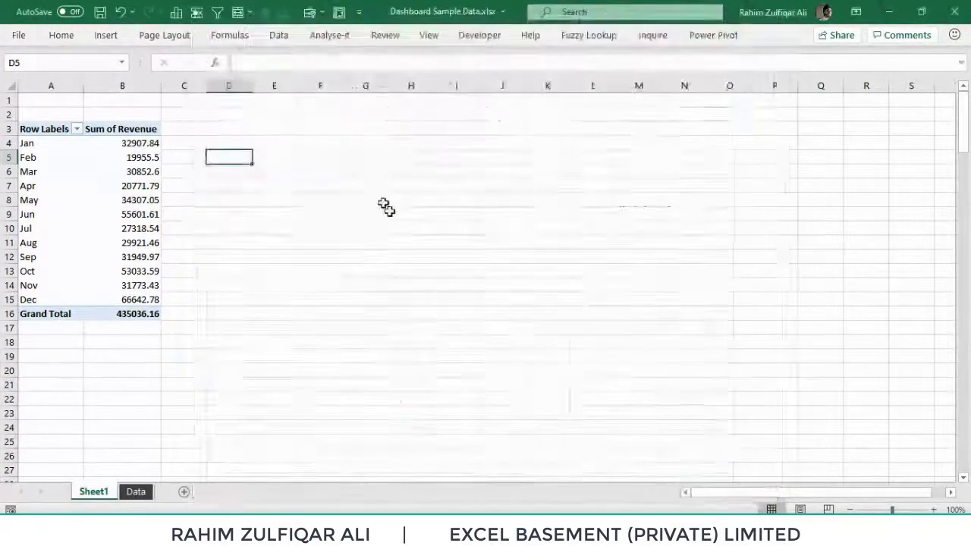
Start the PivotTable and PivotChart Wizard from cell E4 for a PivotTable based on a Microsoft Excel list or database.
click(256, 139)
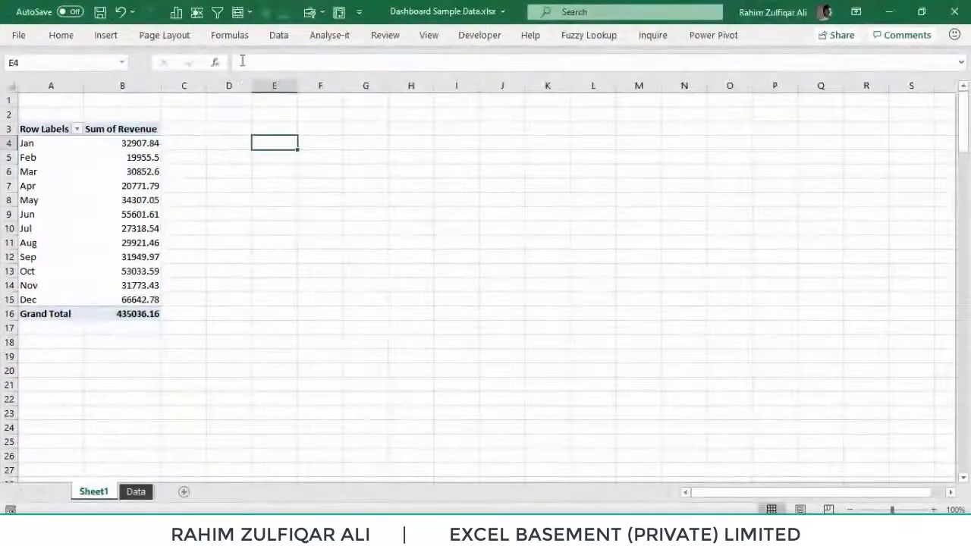
click(339, 12)
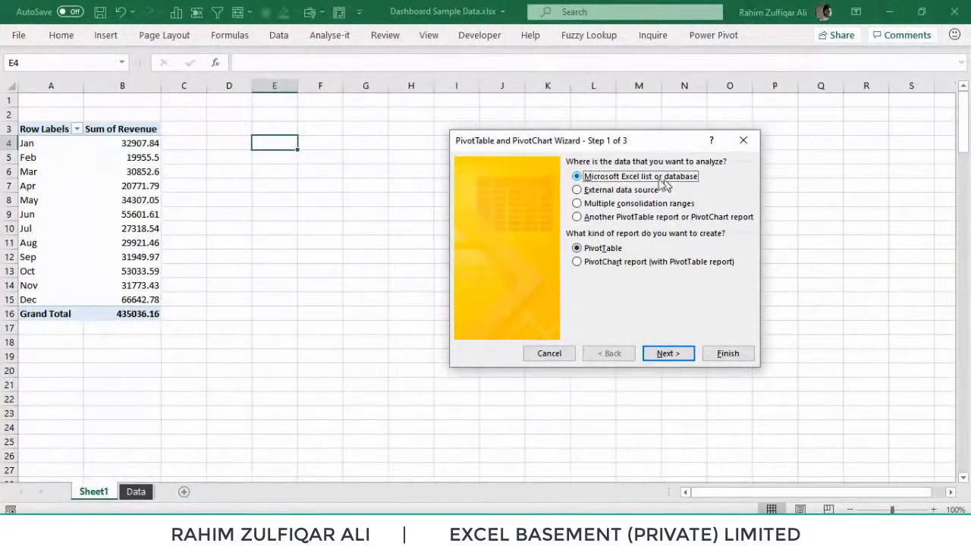
click(671, 354)
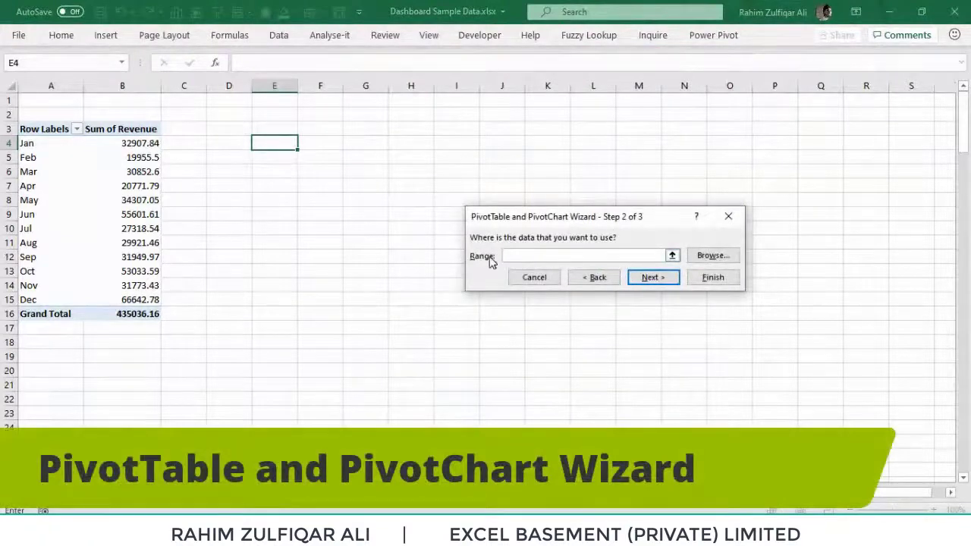
Set the wizard's source range to Data!$A$1:$Z$370 and continue to its next stage.
click(671, 257)
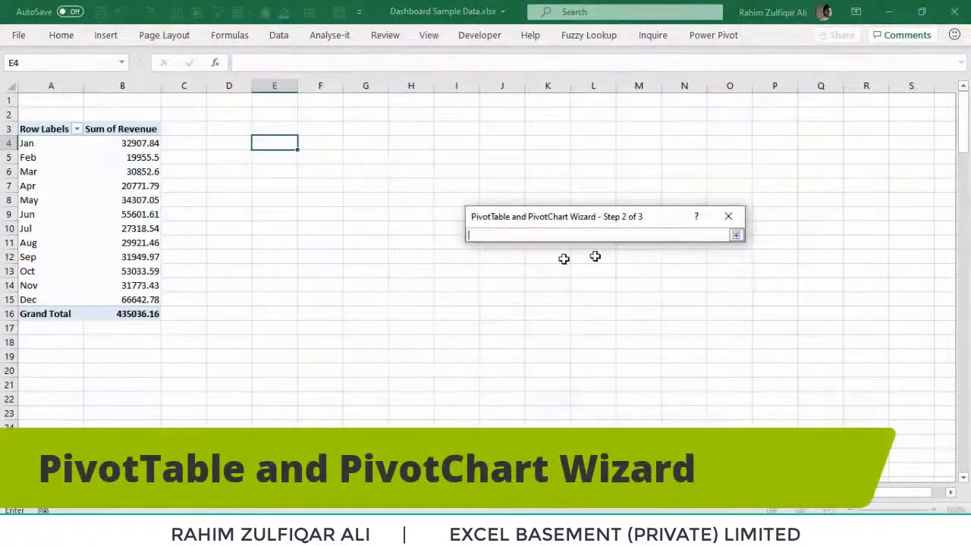
click(136, 492)
click(128, 311)
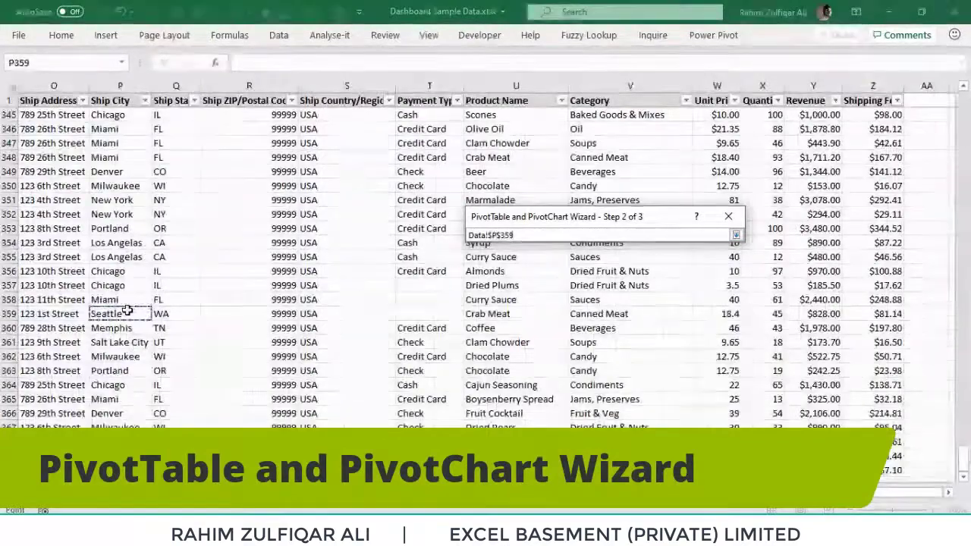
key(ctrl+Up)
key(ctrl+Left)
key(ctrl+shift+Right)
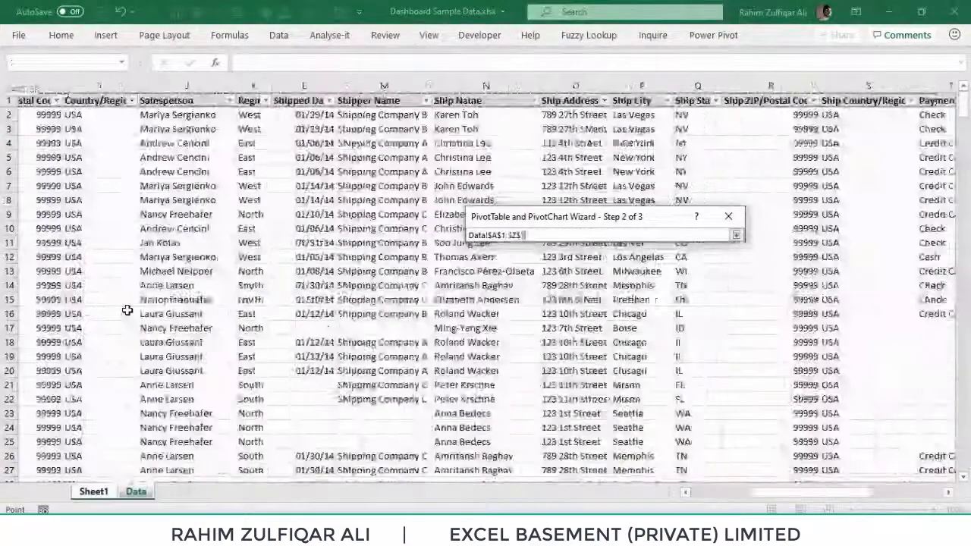
key(ctrl+shift+Down)
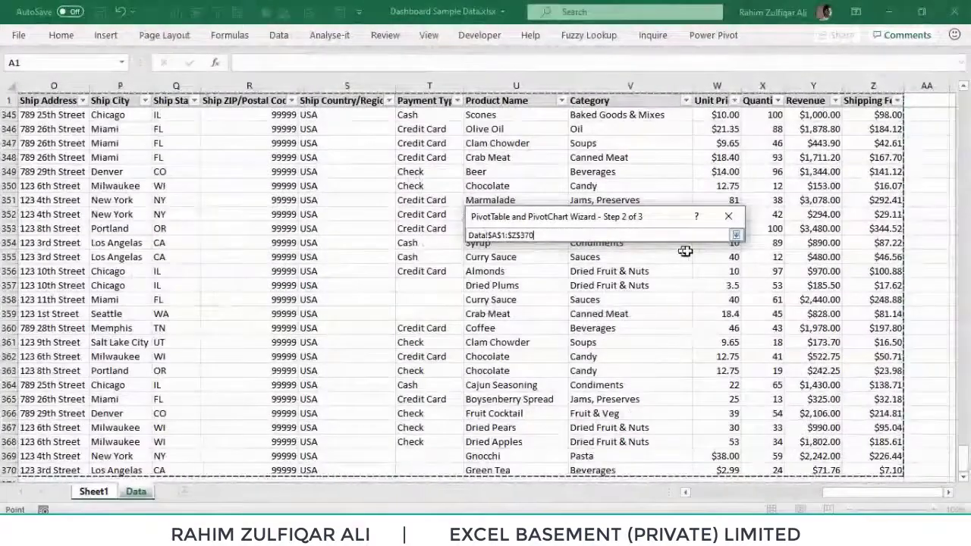
click(738, 235)
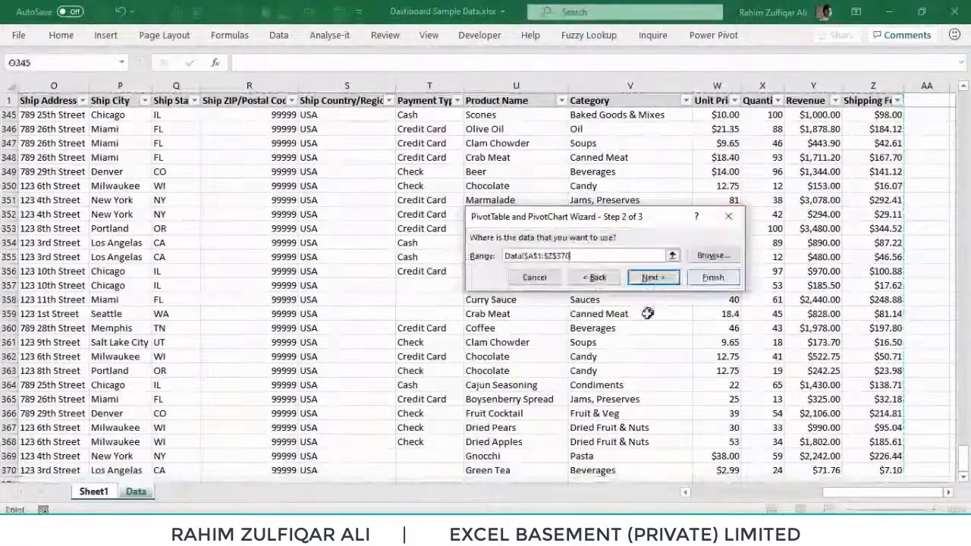
click(647, 279)
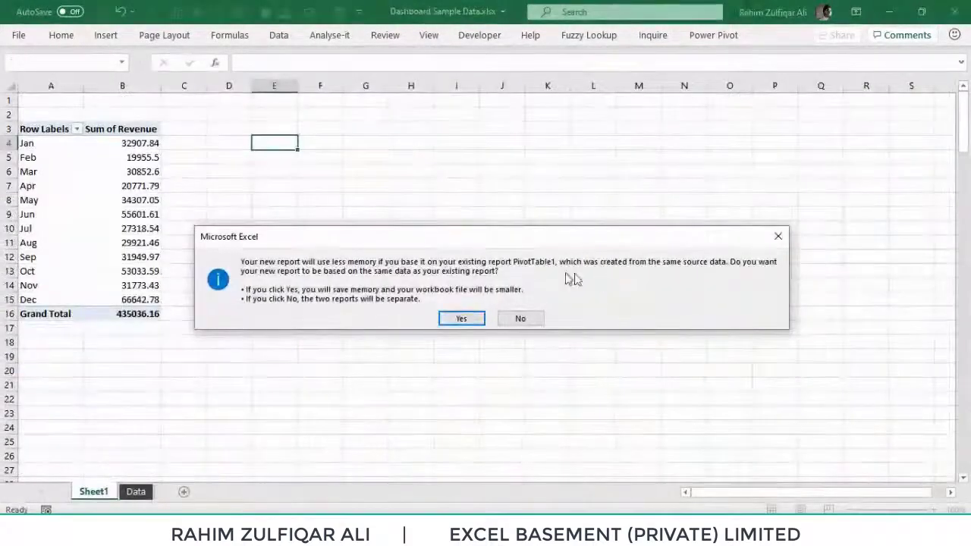
Keep the new report separate from the existing pivot table and create it on the existing worksheet at $E$4.
drag(408, 239, 411, 182)
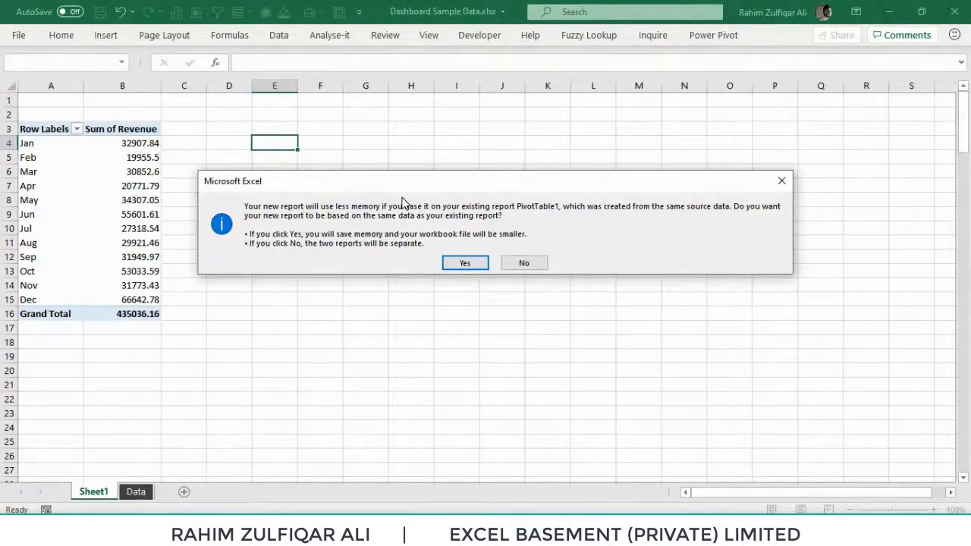
click(526, 265)
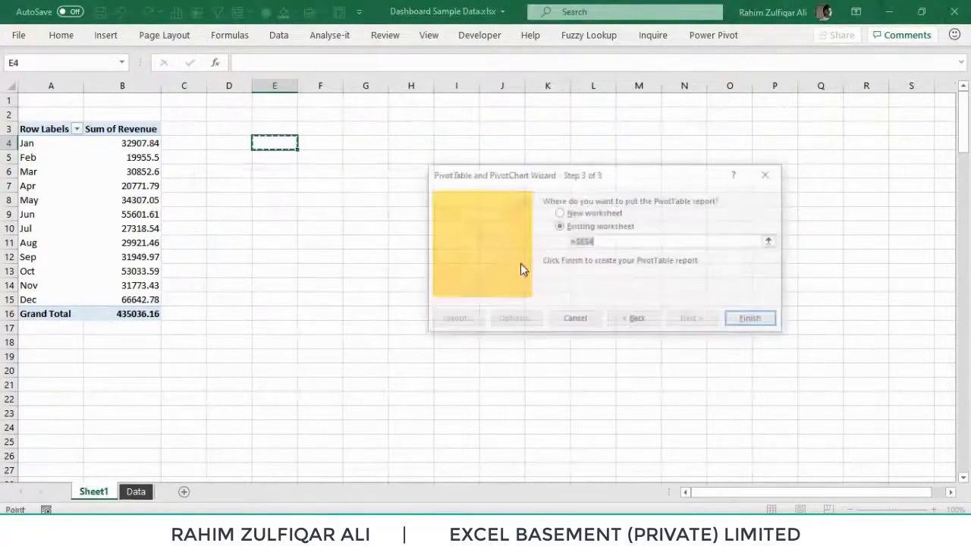
click(747, 322)
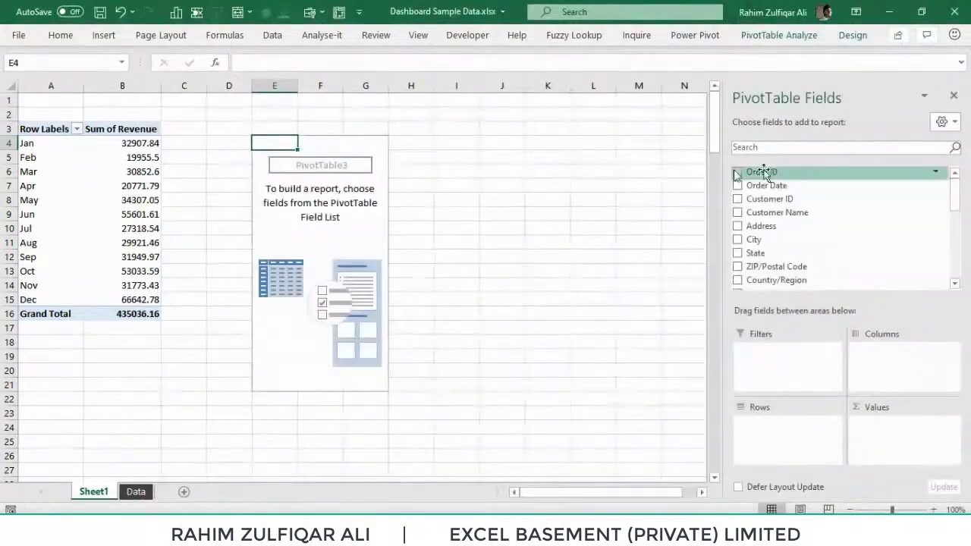
Add Order Date to the rows and Revenue to the values of the new pivot table.
drag(791, 185, 800, 429)
drag(954, 198, 954, 270)
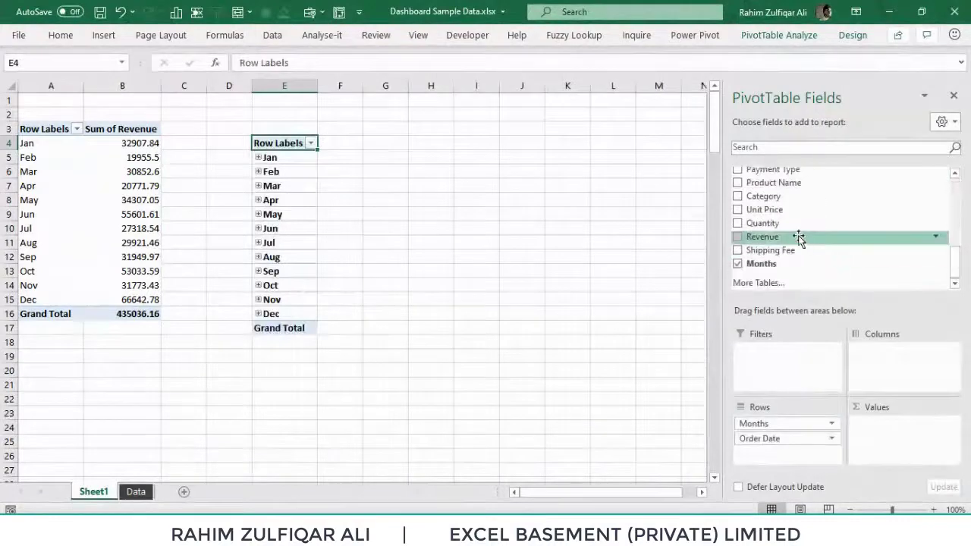
drag(789, 235, 888, 431)
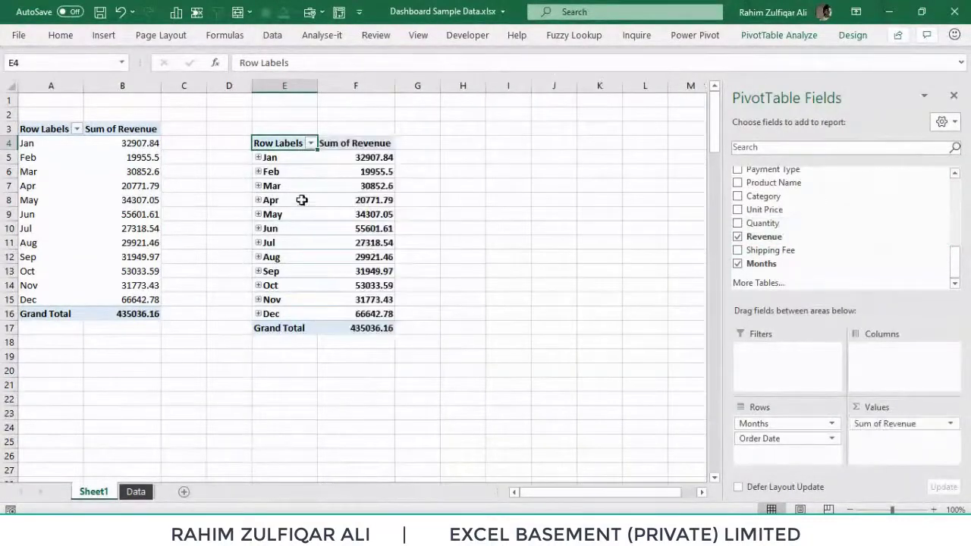
Ungroup the months in the new pivot table into individual order dates.
right_click(279, 189)
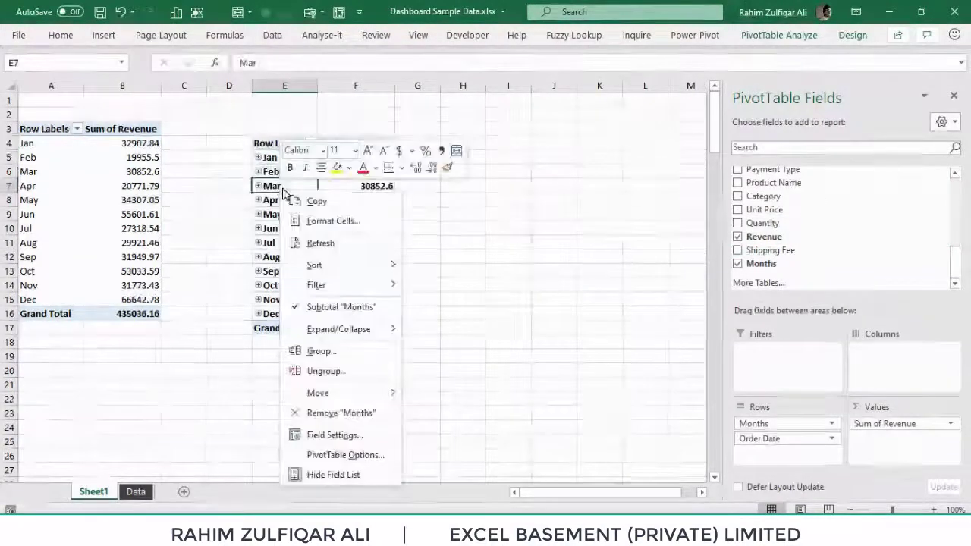
click(325, 372)
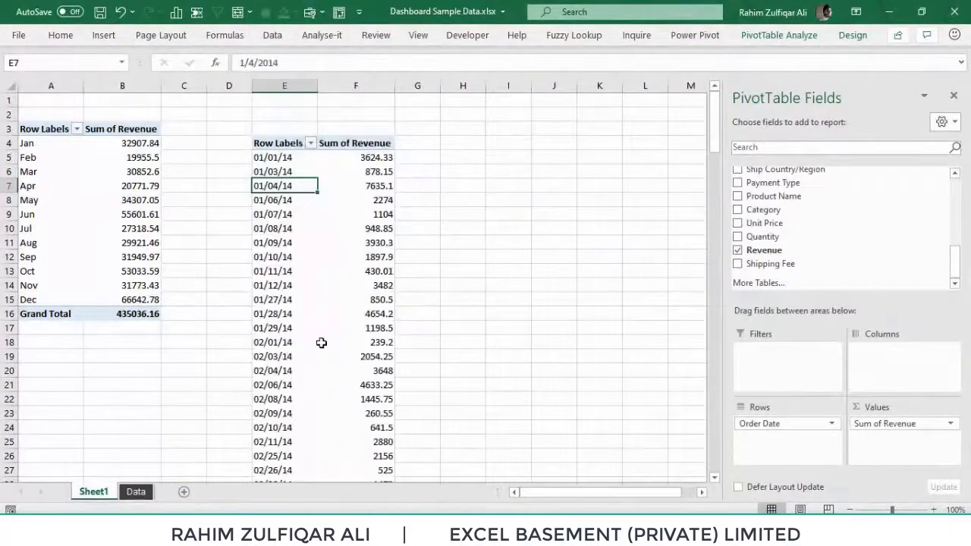
Compare the row labels and revenue values of the new pivot table with those of the first pivot table.
click(280, 158)
click(266, 199)
click(281, 187)
click(287, 161)
click(286, 160)
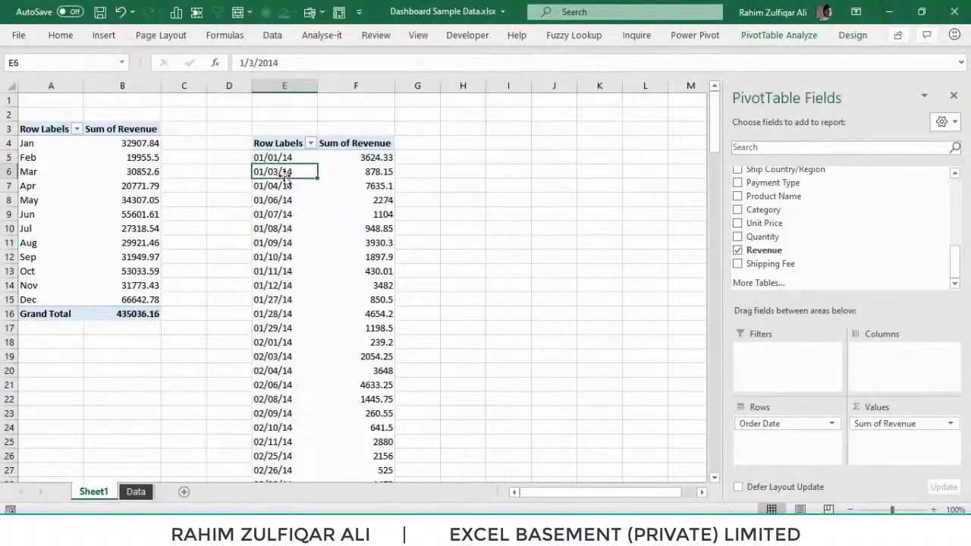
click(35, 168)
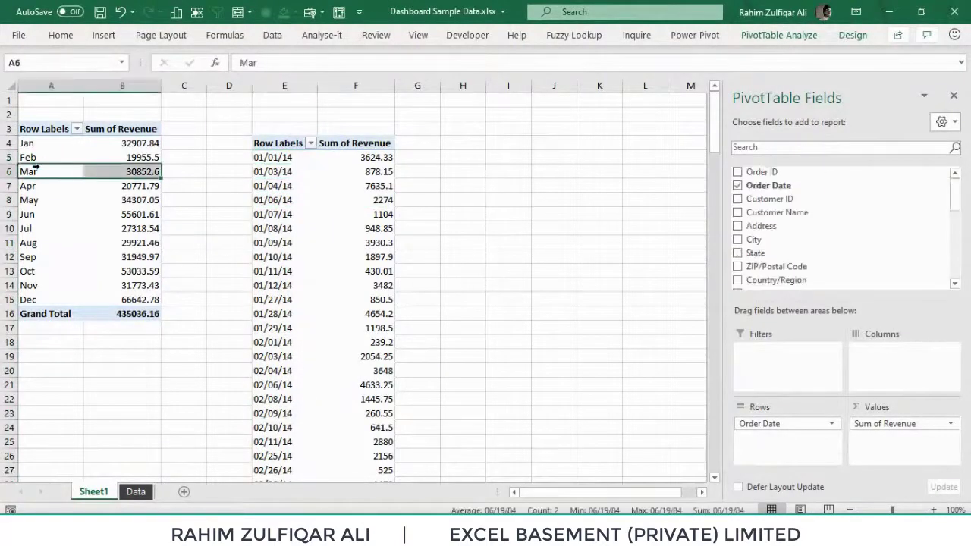
click(113, 170)
click(265, 170)
click(356, 172)
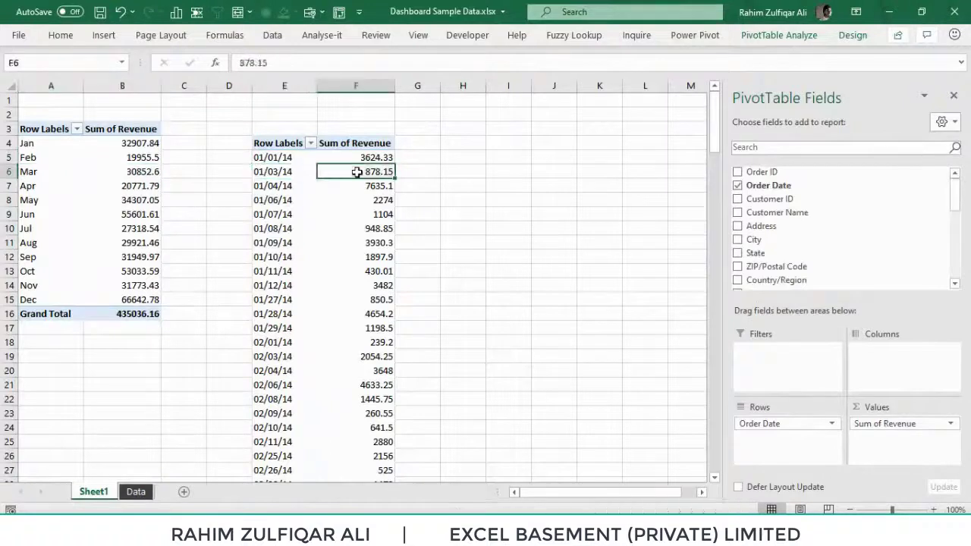